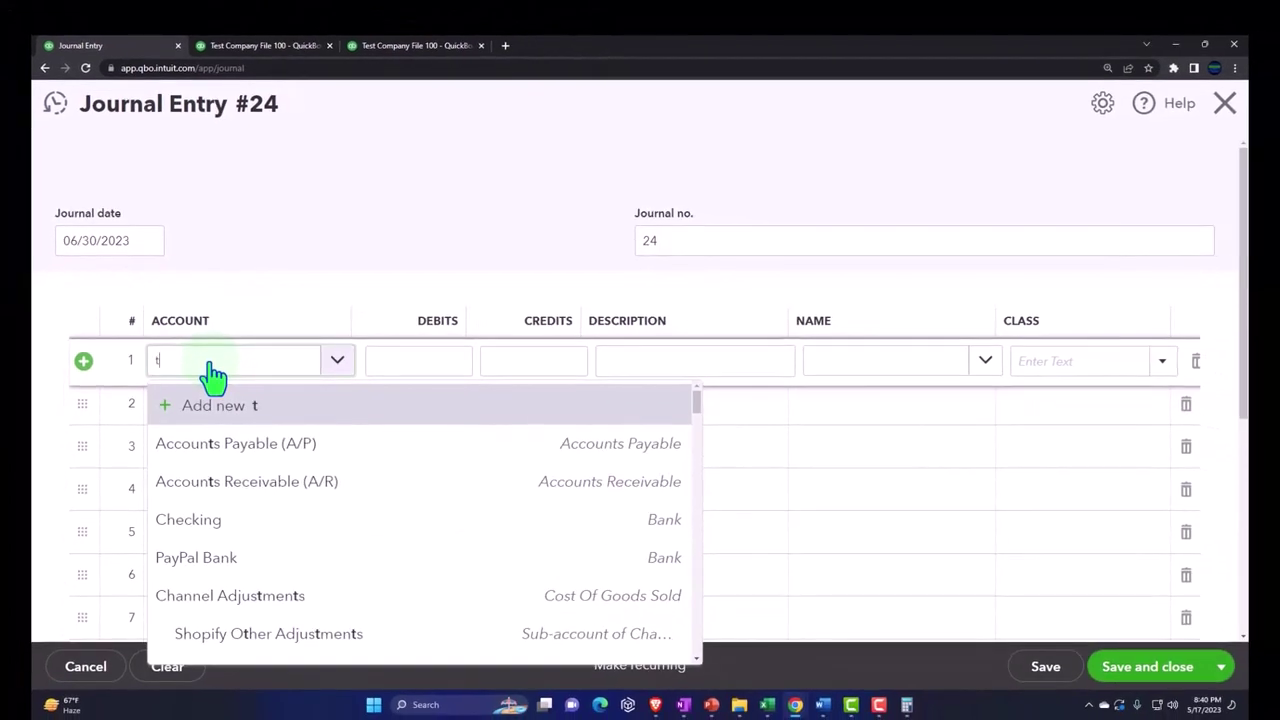
- Set journal line 1 to Auto Expense:Auto Tax Adj with an 11.01 debit
key(BackSpace)
text(atu)
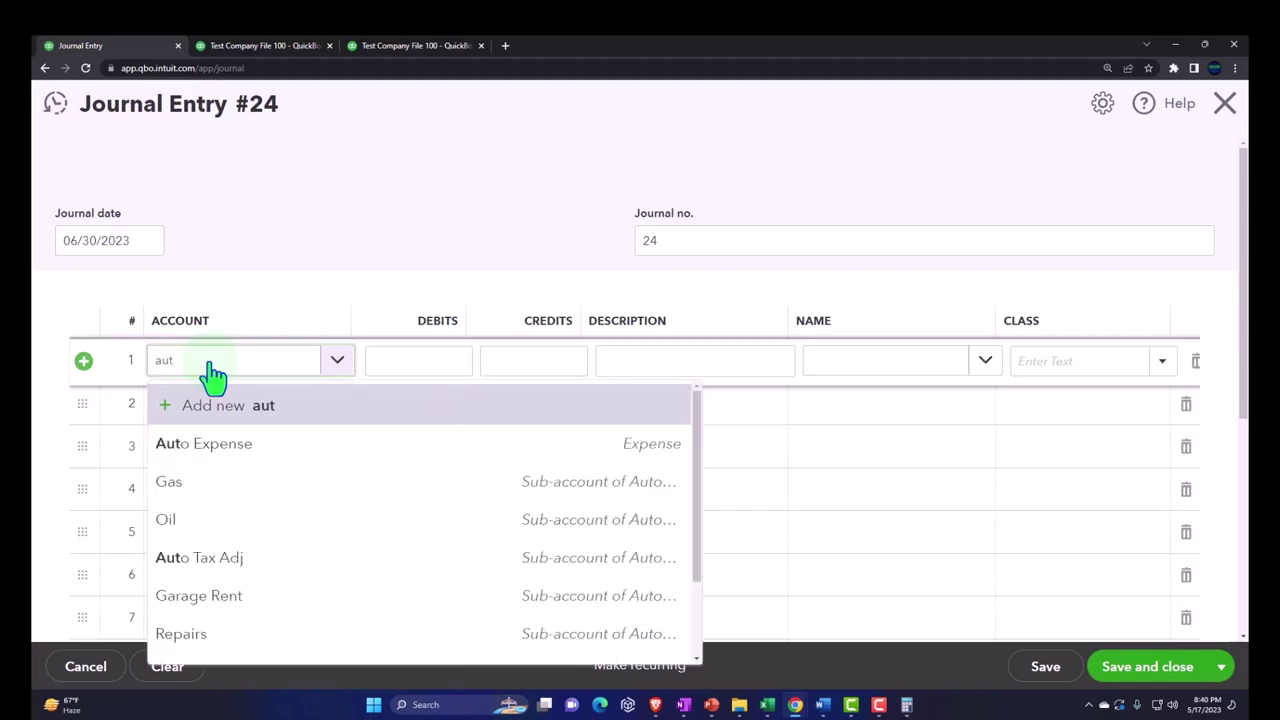
key(Down)
key(Down)
key(Down)
key(Down)
key(Down)
key(Tab)
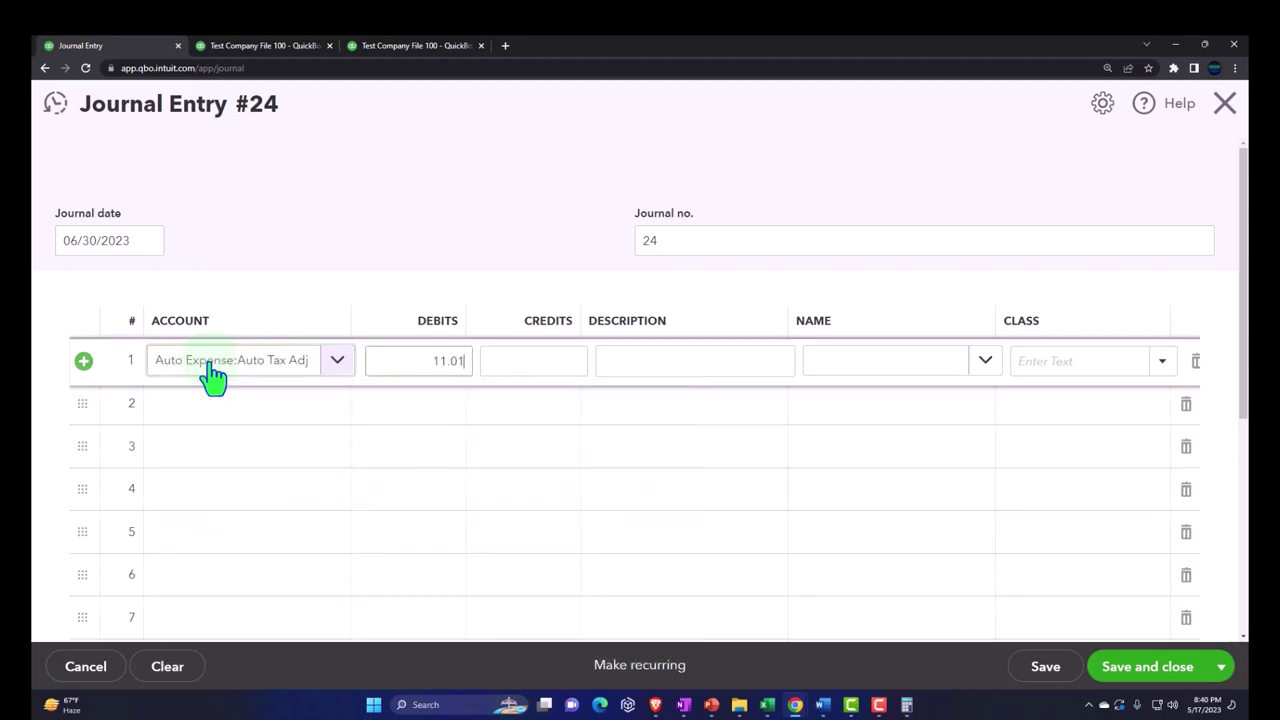
key(Tab)
key(Tab)
key(Tab)
key(Tab)
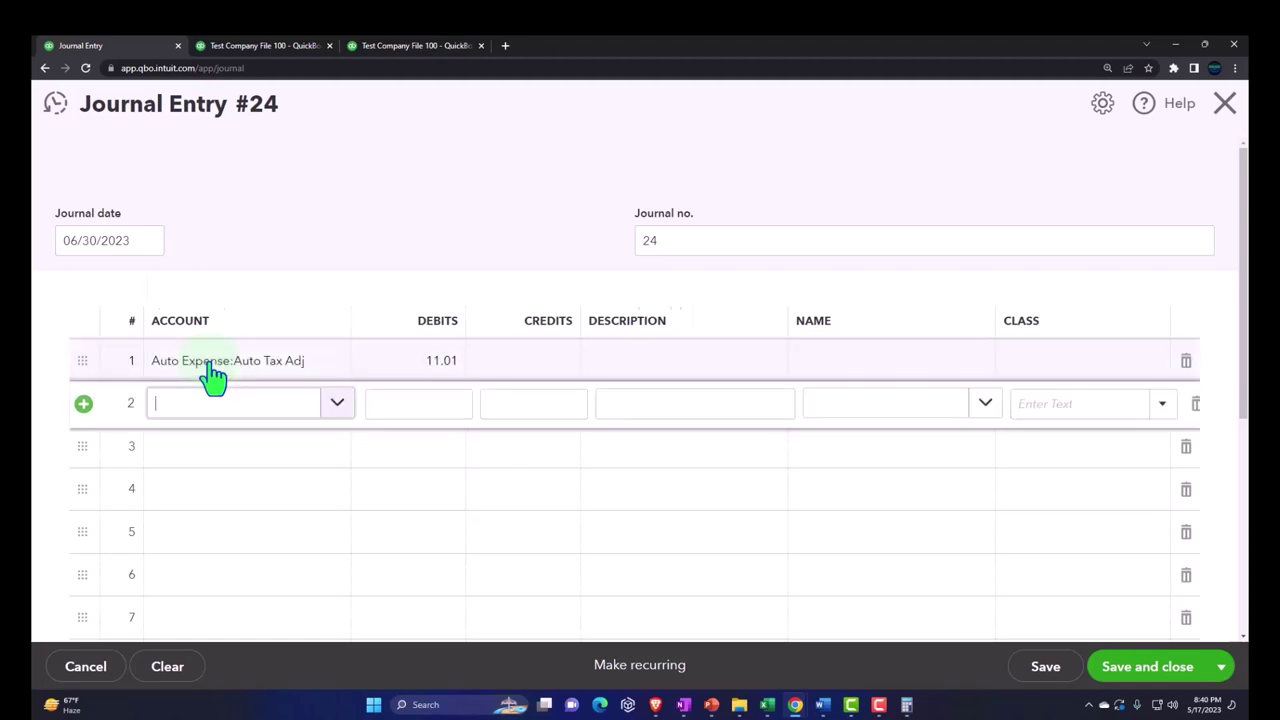
- Set line 2 to Auto Expense:Auto Tax Adj with the balancing 11.01 credit
text(aut)
key(Down)
key(Down)
key(Down)
key(Down)
key(Down)
key(Down)
key(Down)
key(Down)
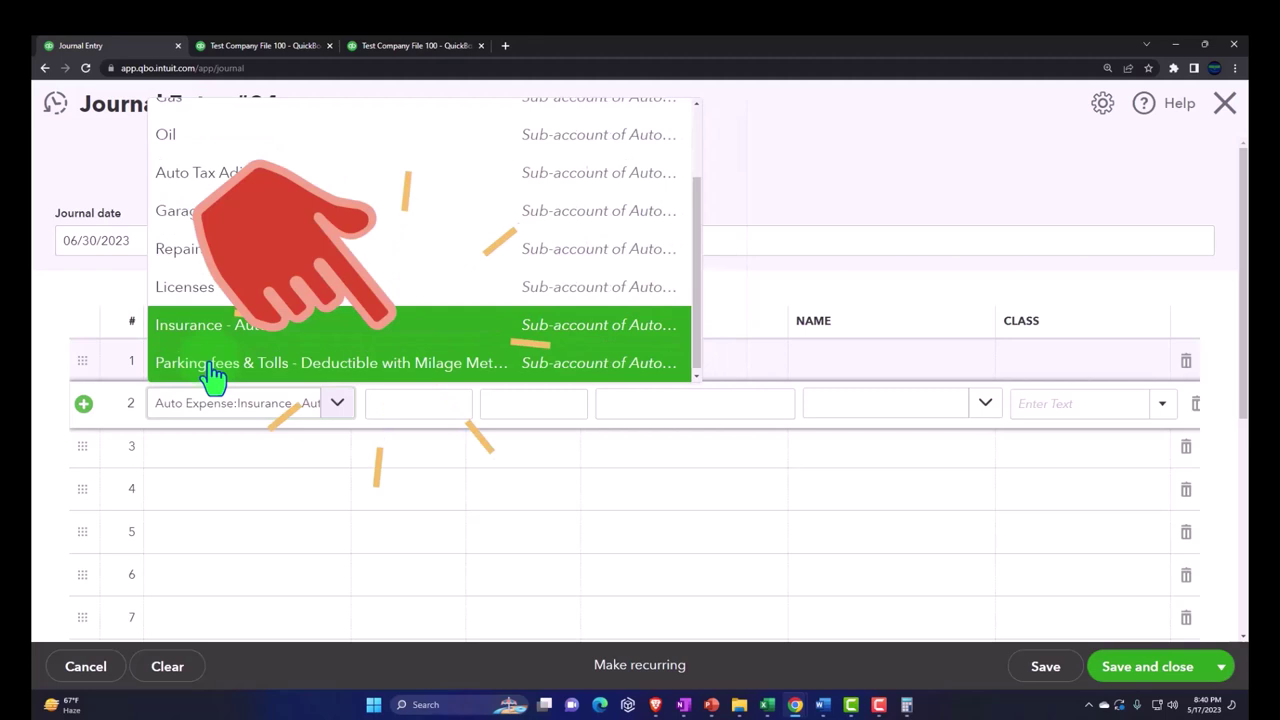
key(Up)
key(Up)
key(Up)
key(Up)
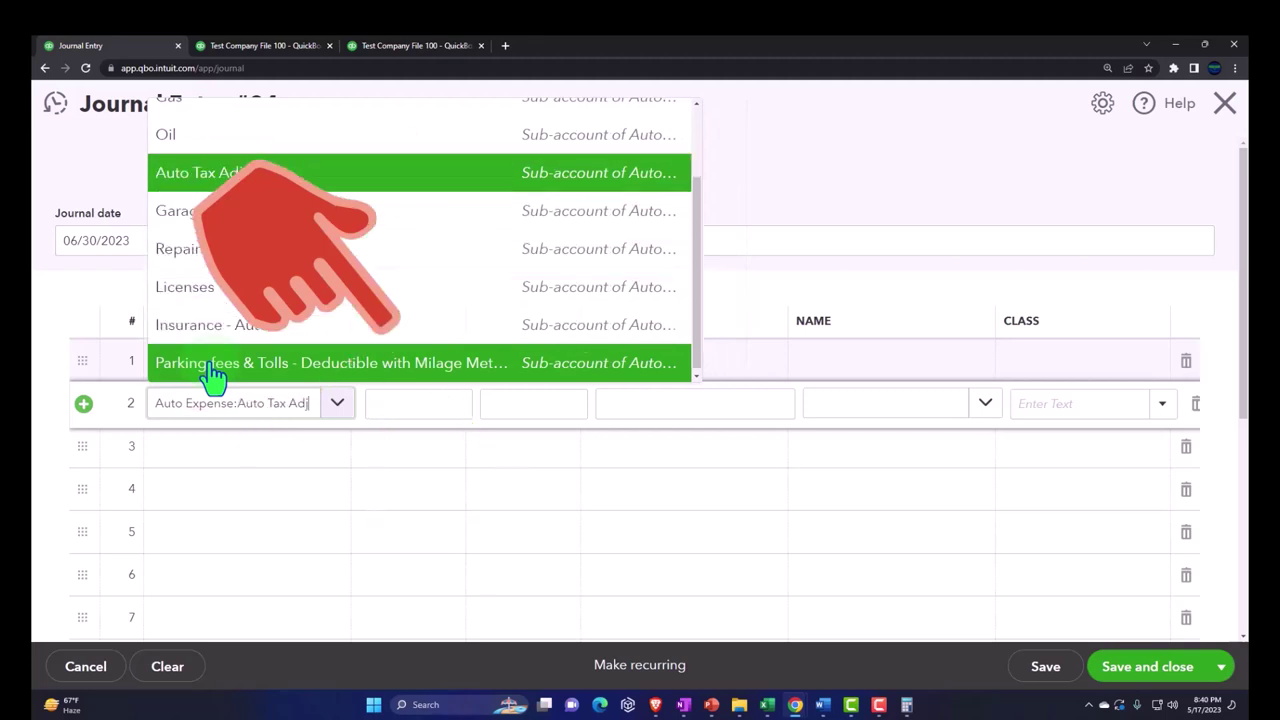
key(Tab)
key(Tab)
key(Tab)
key(Tab)
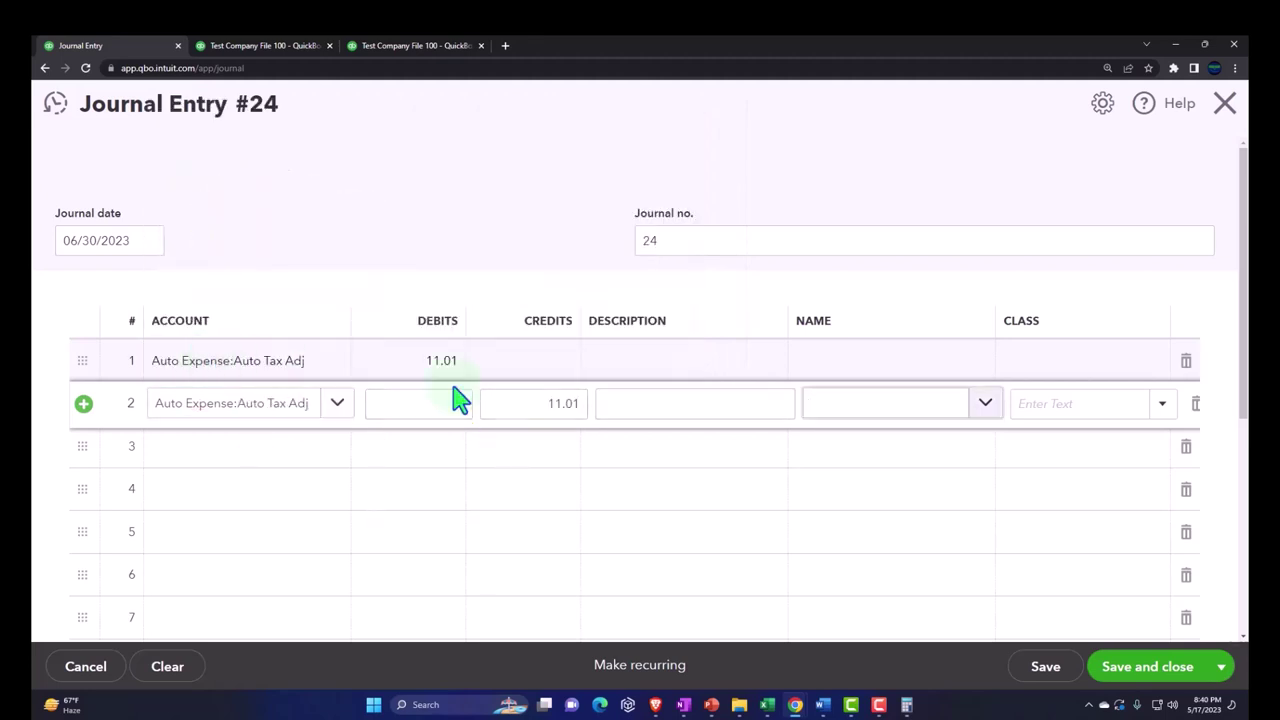
- Describe journal lines 1 and 2 as 'Adj entry auto'
click(667, 366)
text(A)
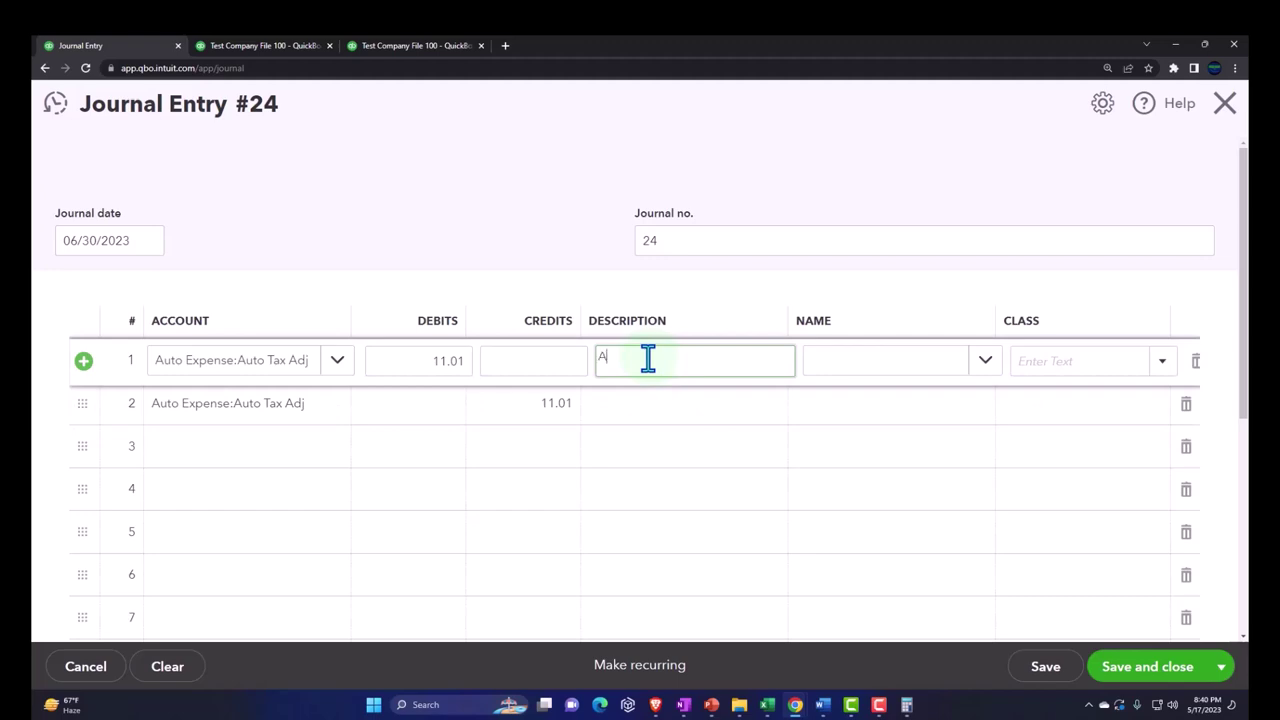
text(dj e)
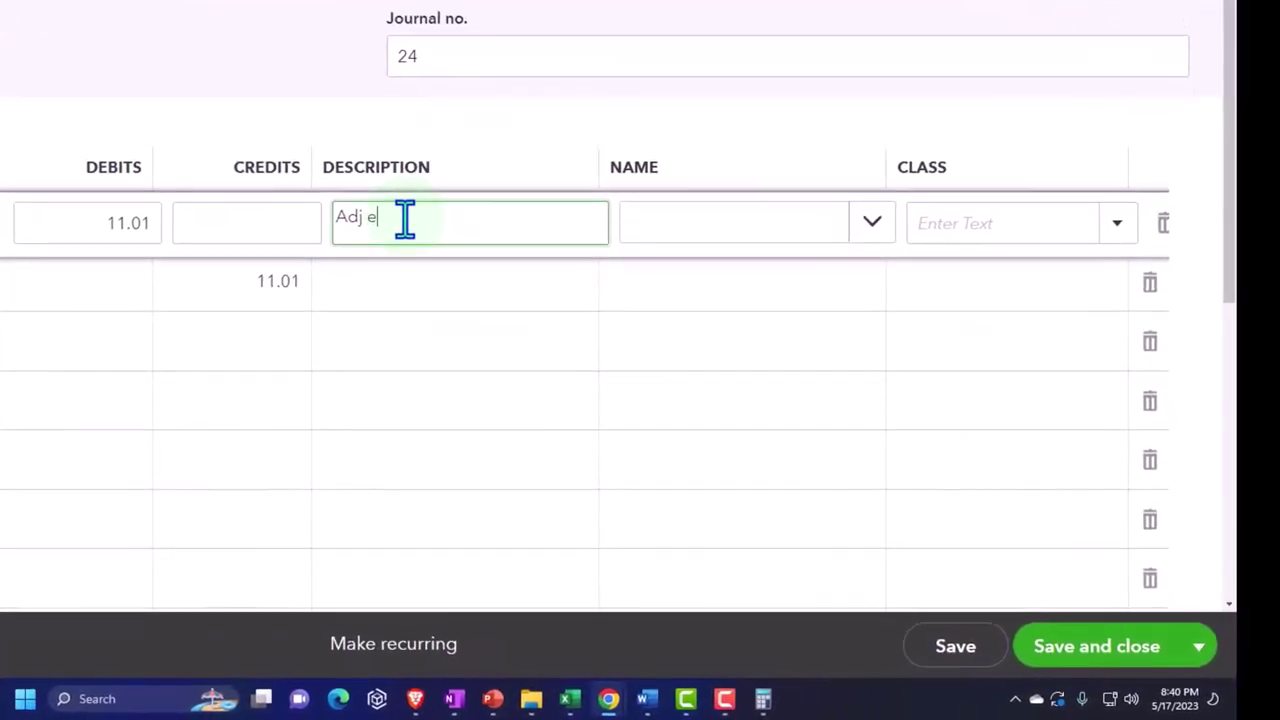
text(ntry ta)
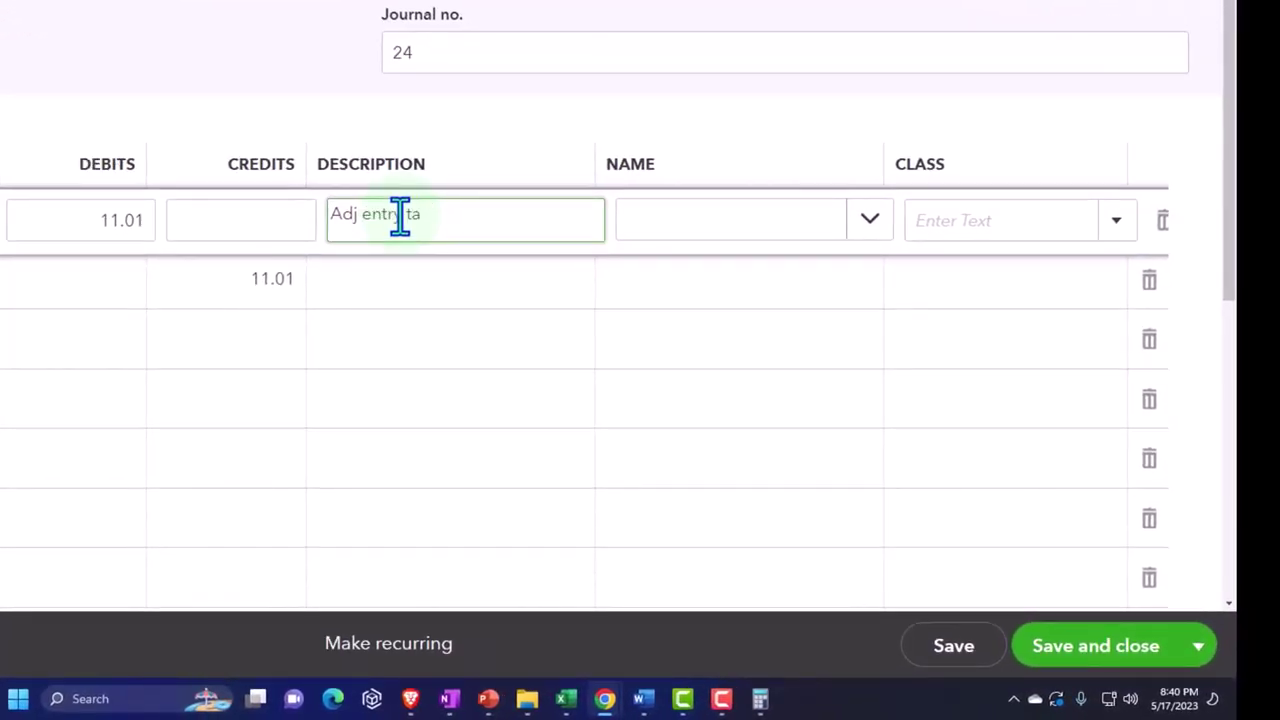
key(BackSpace)
key(BackSpace)
text(auto)
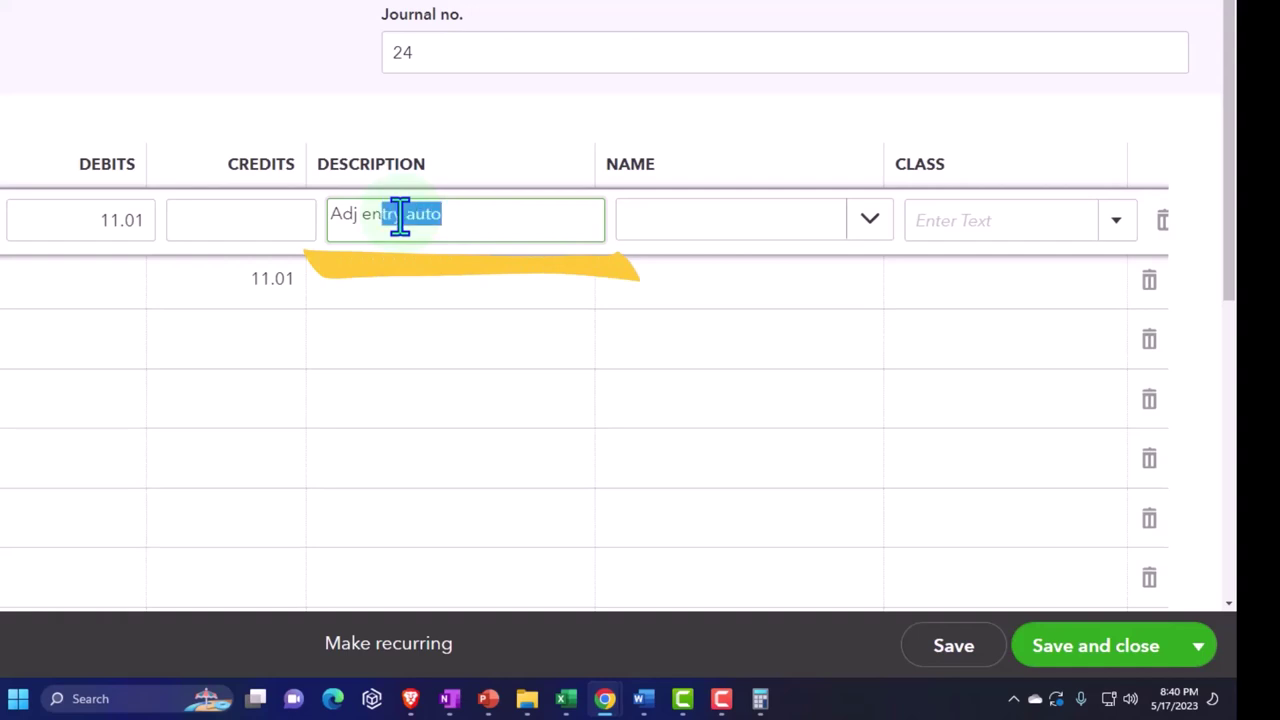
click(409, 305)
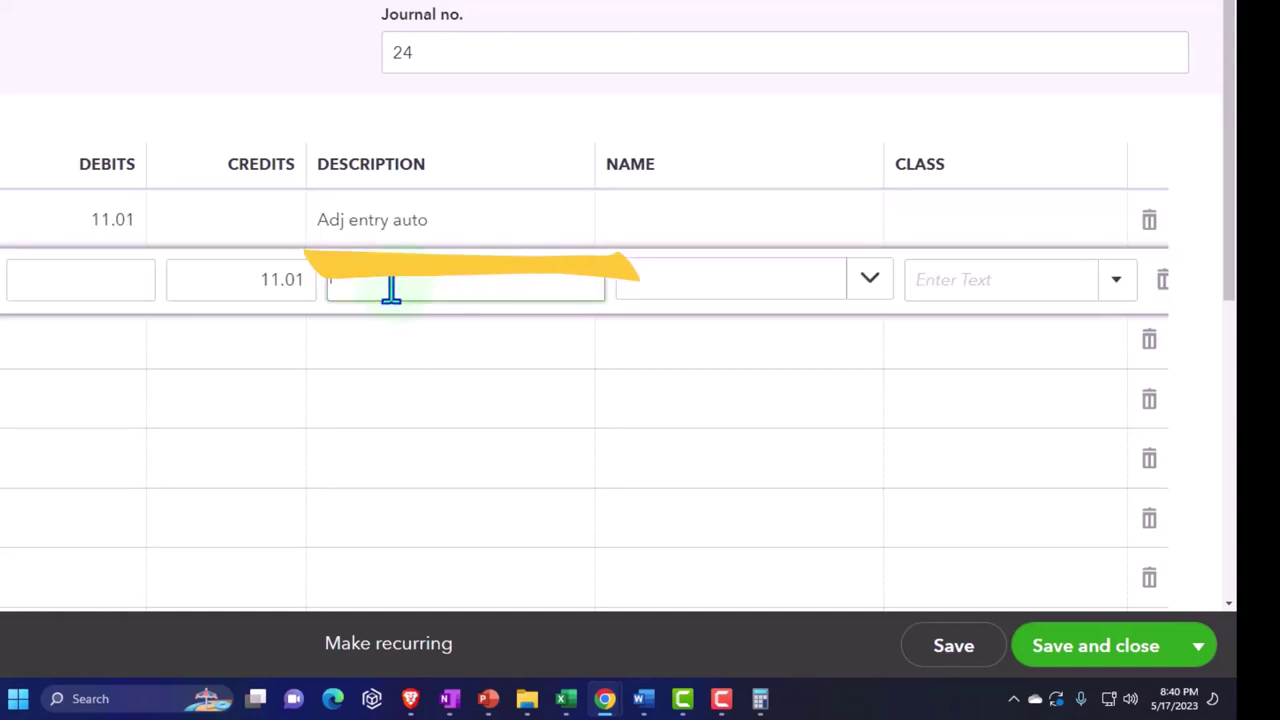
text(Adj entry auto)
- Assign the Tax Adj class to the 11.01 credit line
key(Tab)
key(Tab)
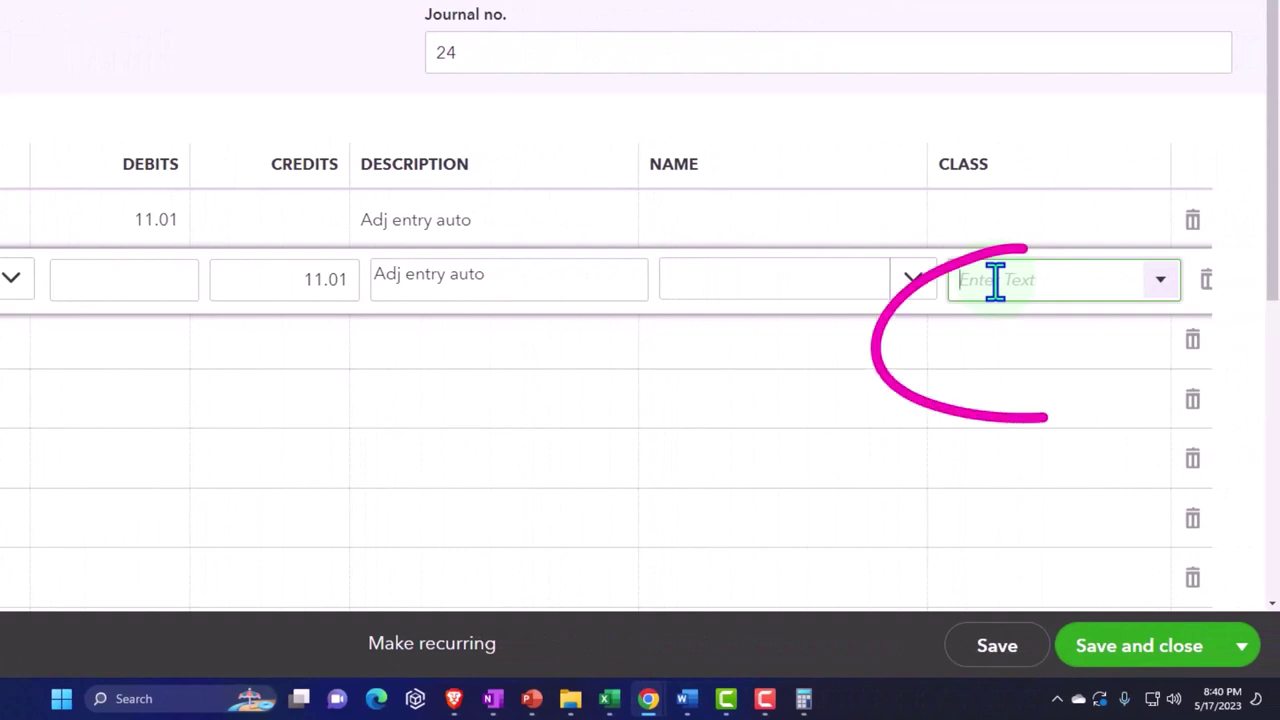
text(ta)
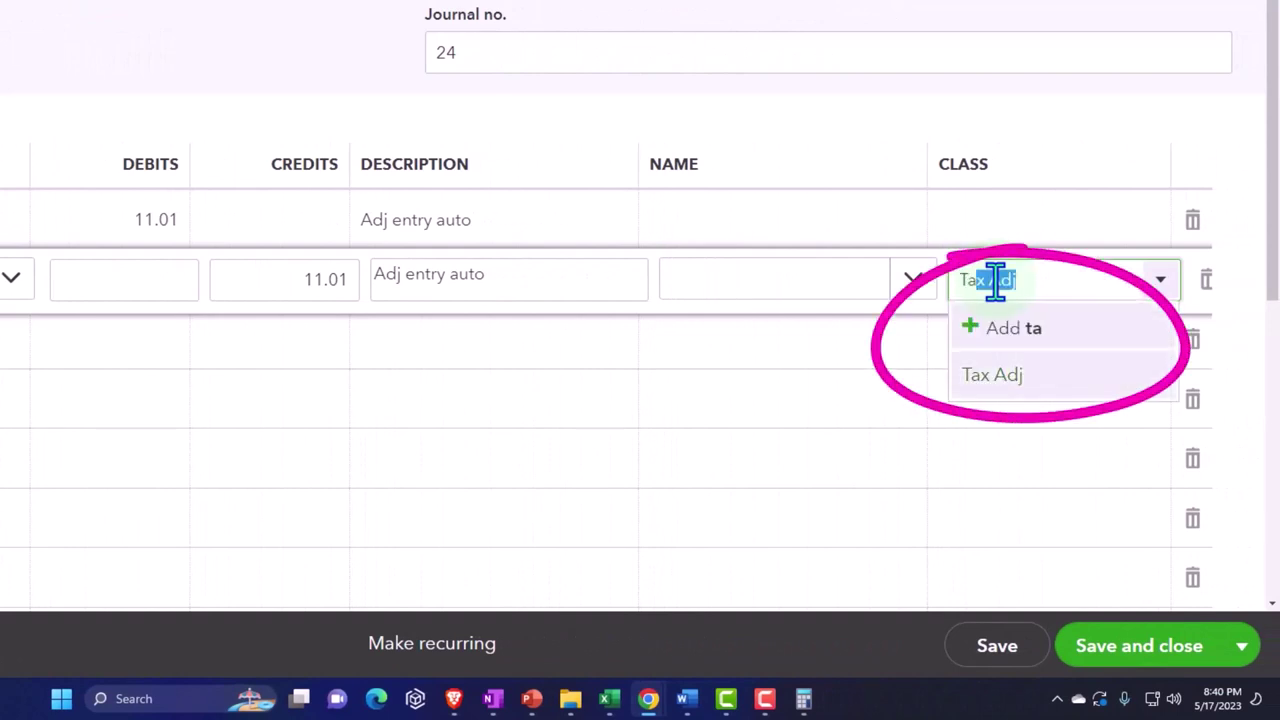
key(Tab)
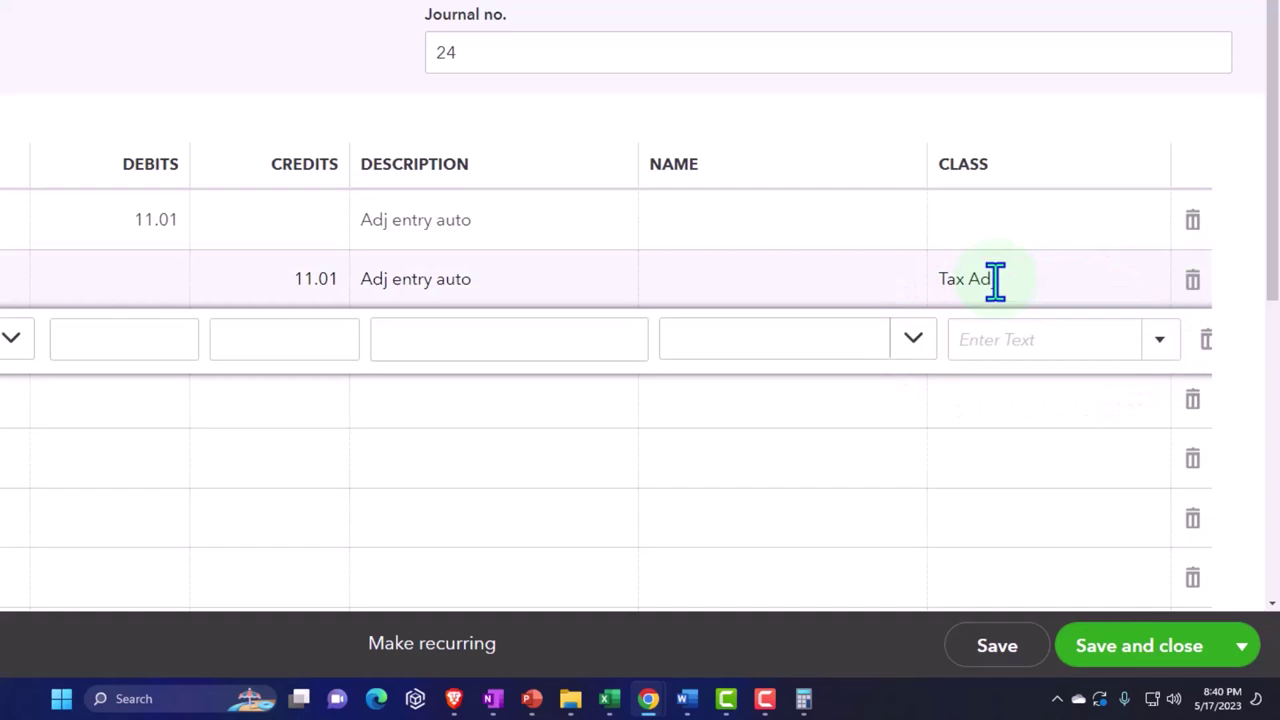
- Save journal entry 24 and re-run the June Profit and Loss by class report
click(1117, 660)
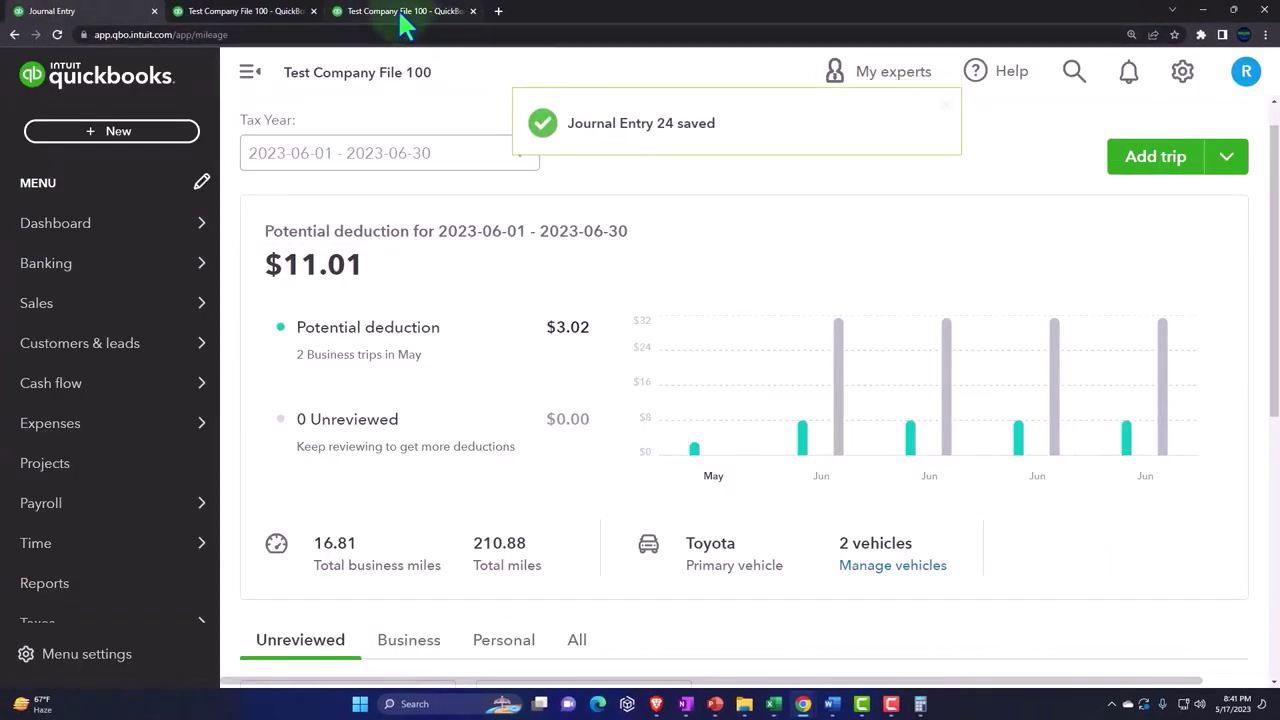
click(402, 20)
scroll(708, 300, up, 3)
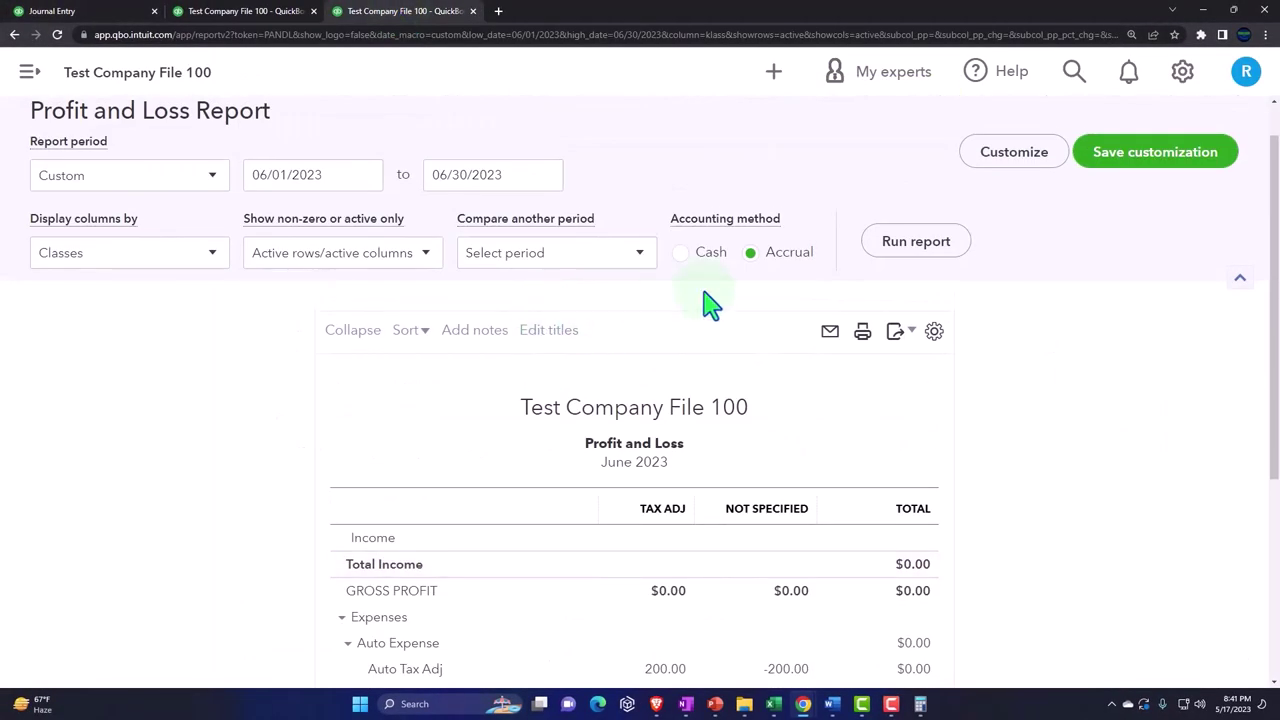
click(912, 242)
scroll(1020, 390, down, 1)
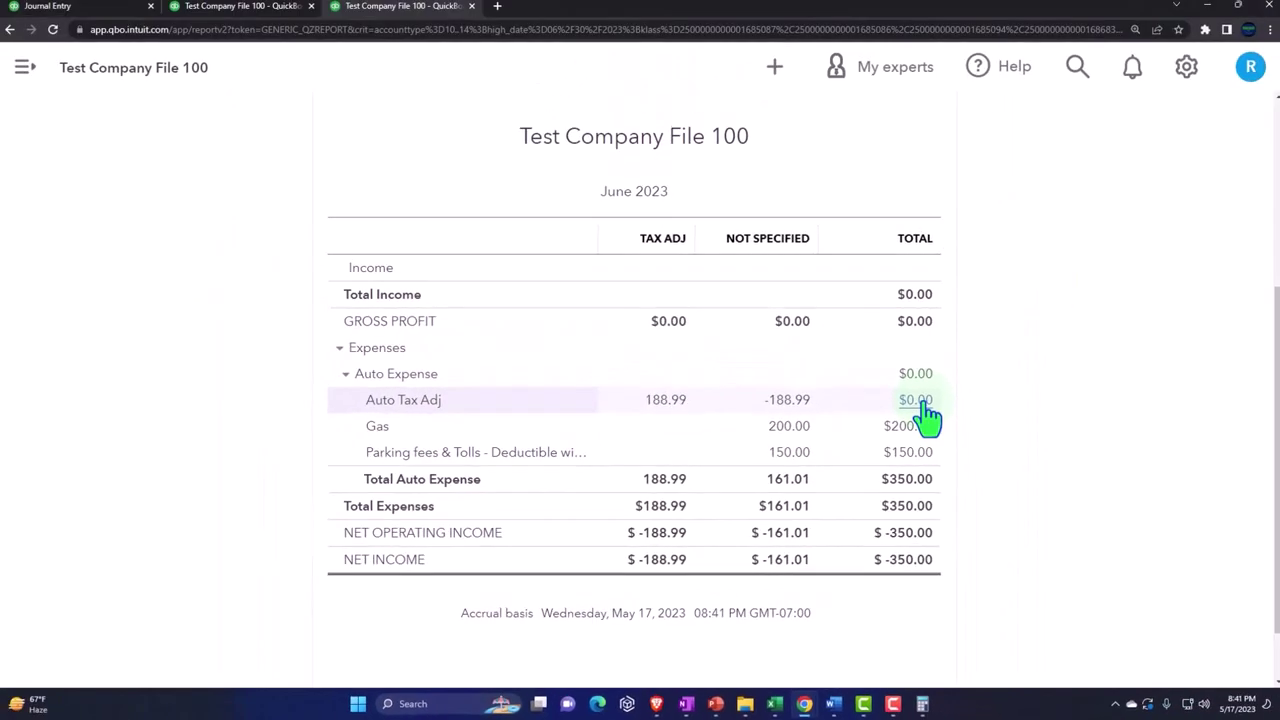
click(915, 400)
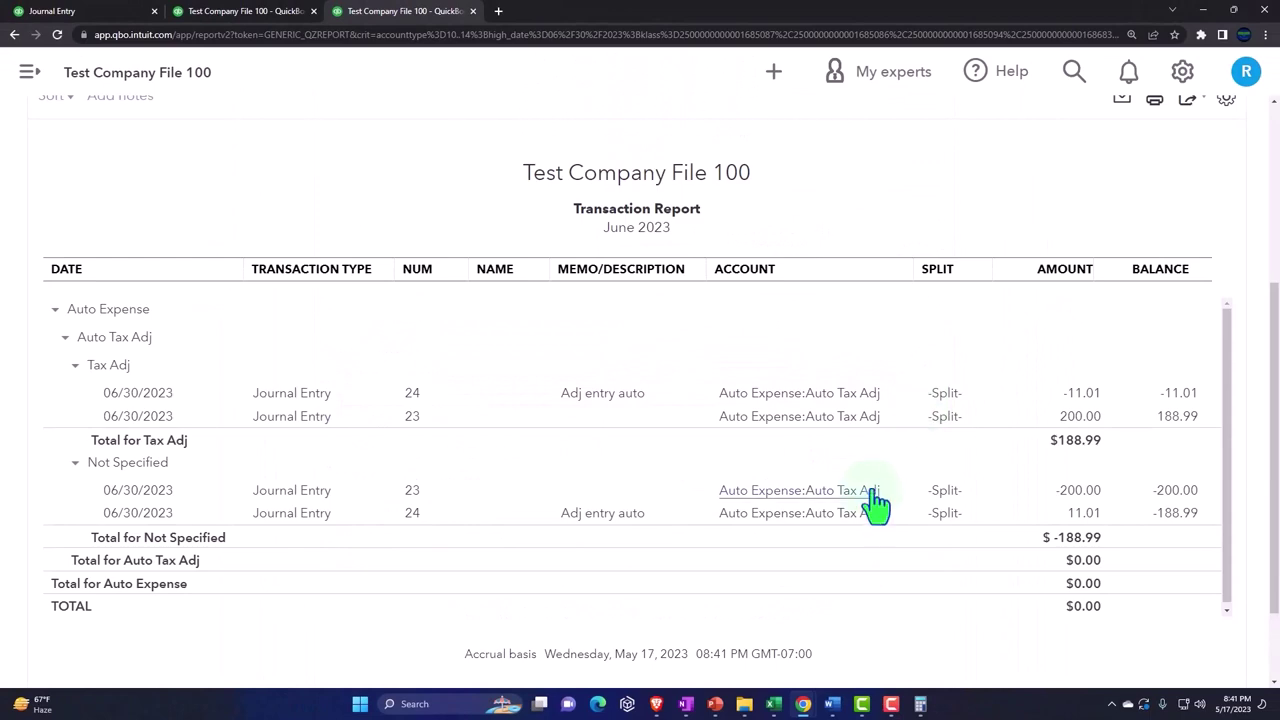
scroll(870, 505, up, 4)
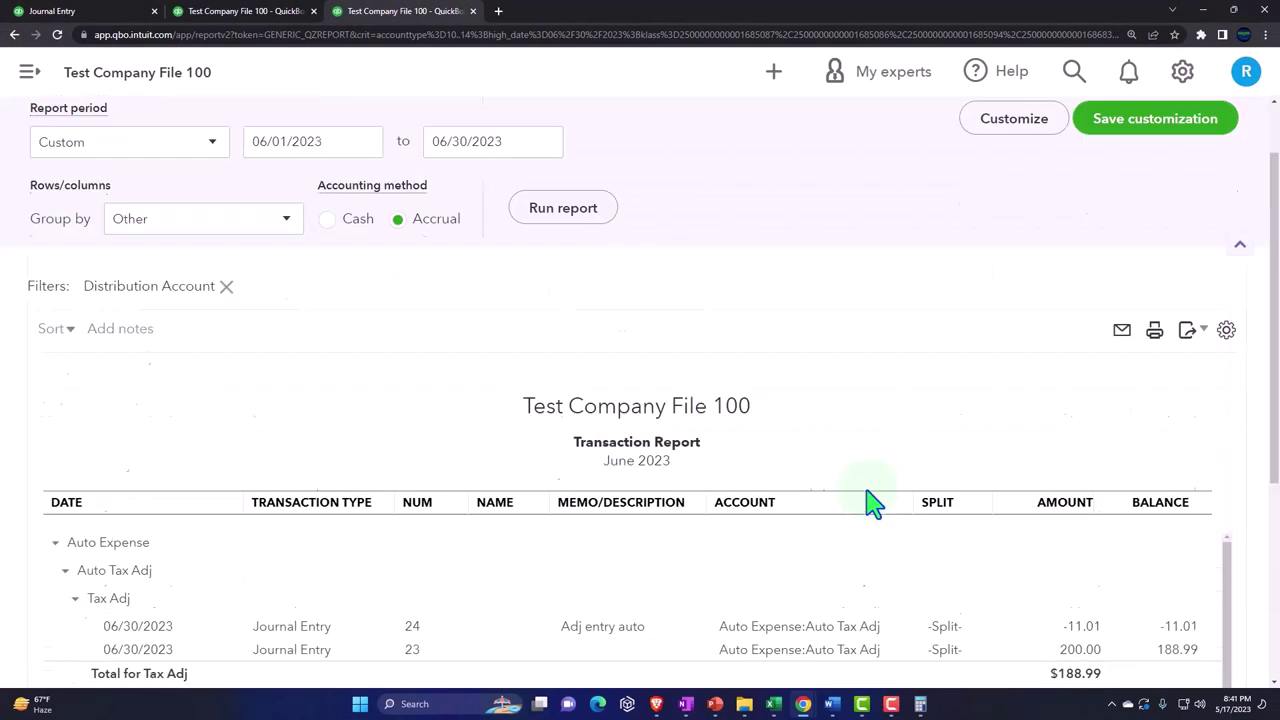
click(112, 122)
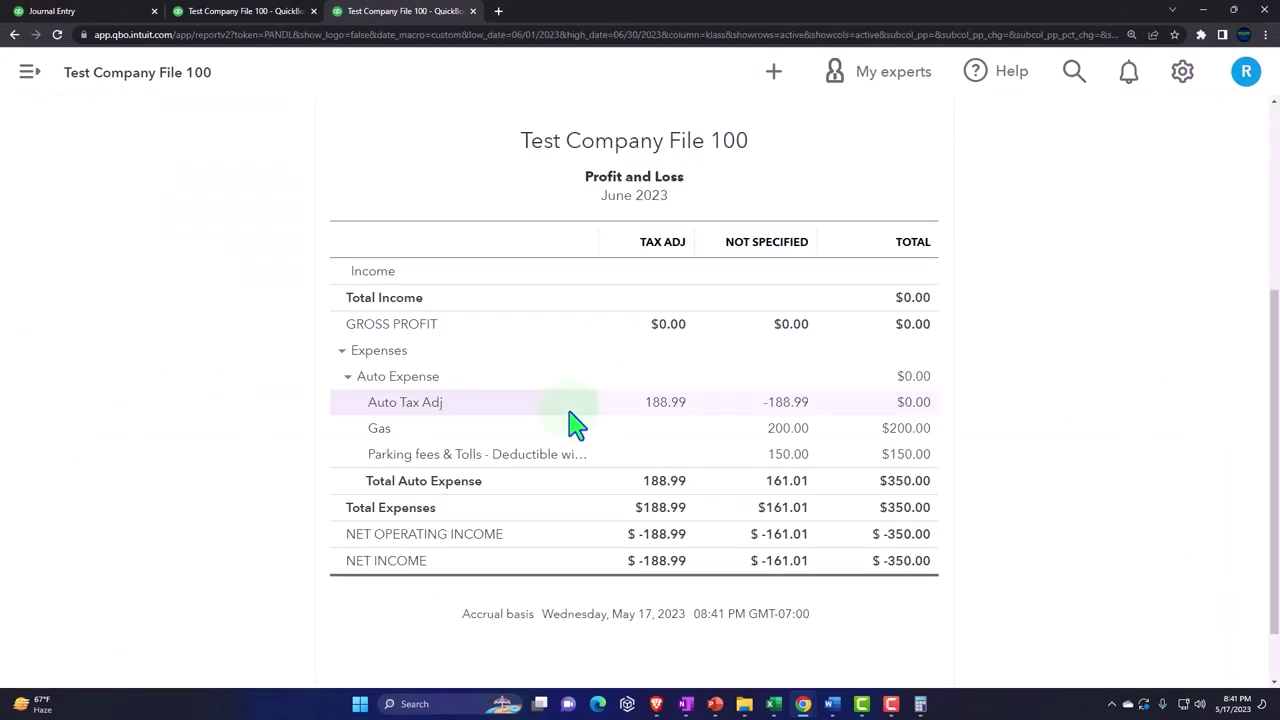
- Total 150 parking fees plus 11.01 mileage to 161.01, close Calculator, and return to Excel
drag(1279, 209, 1032, 156)
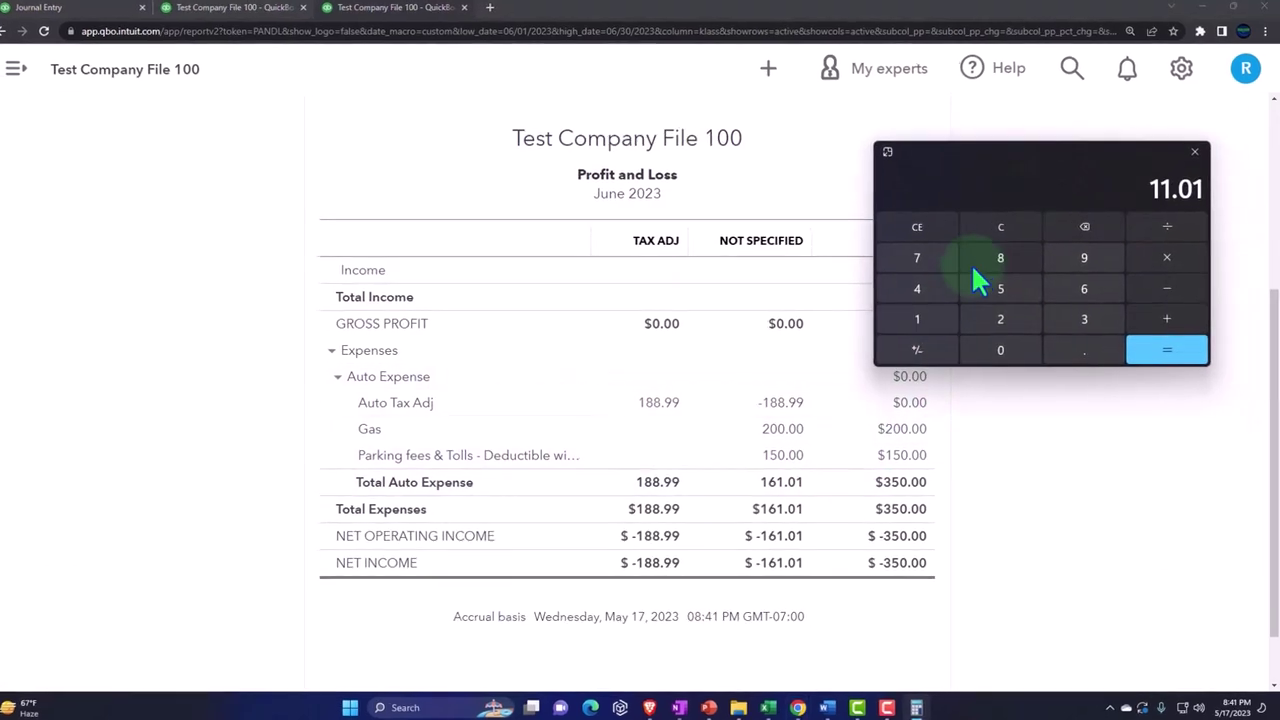
click(1003, 228)
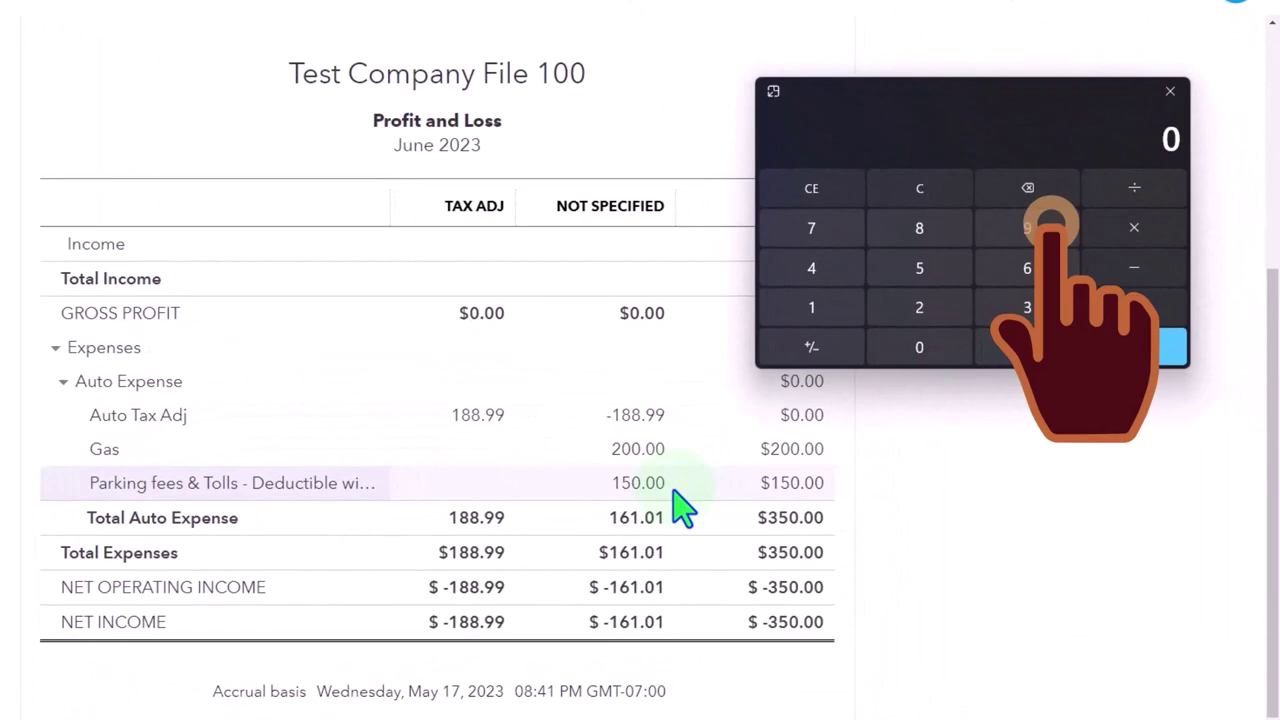
text(150)
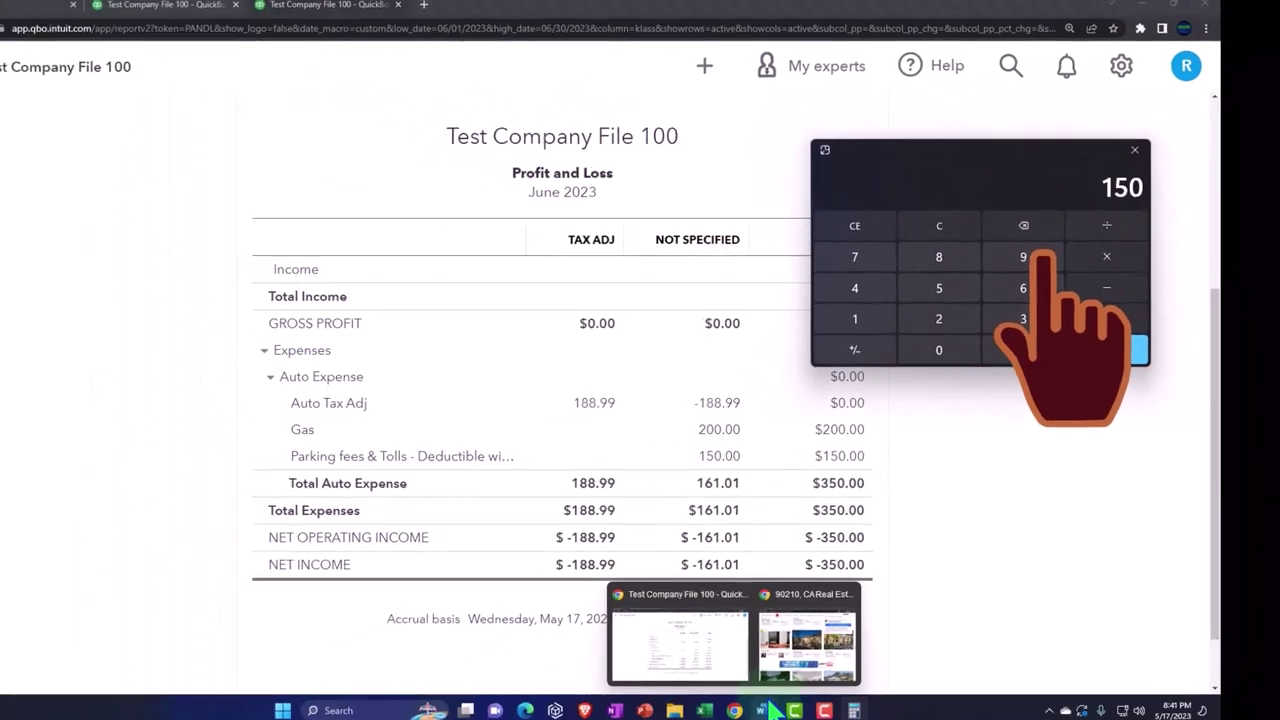
click(729, 685)
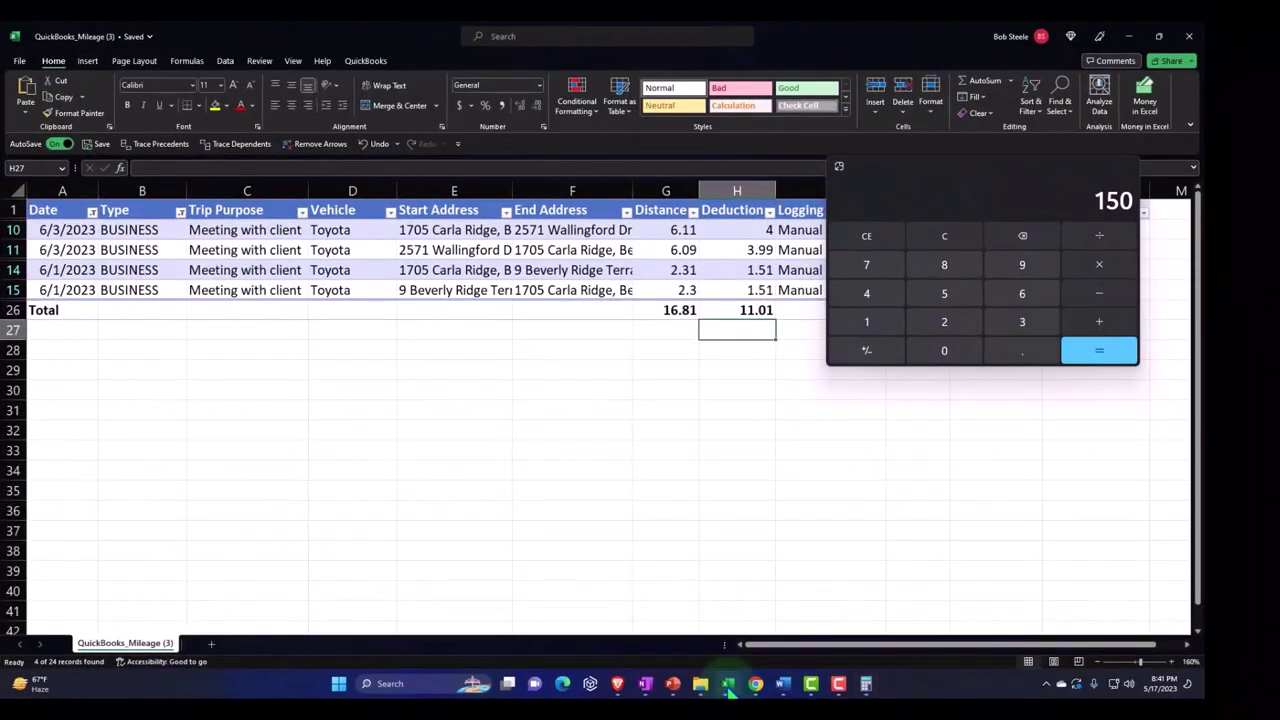
click(729, 685)
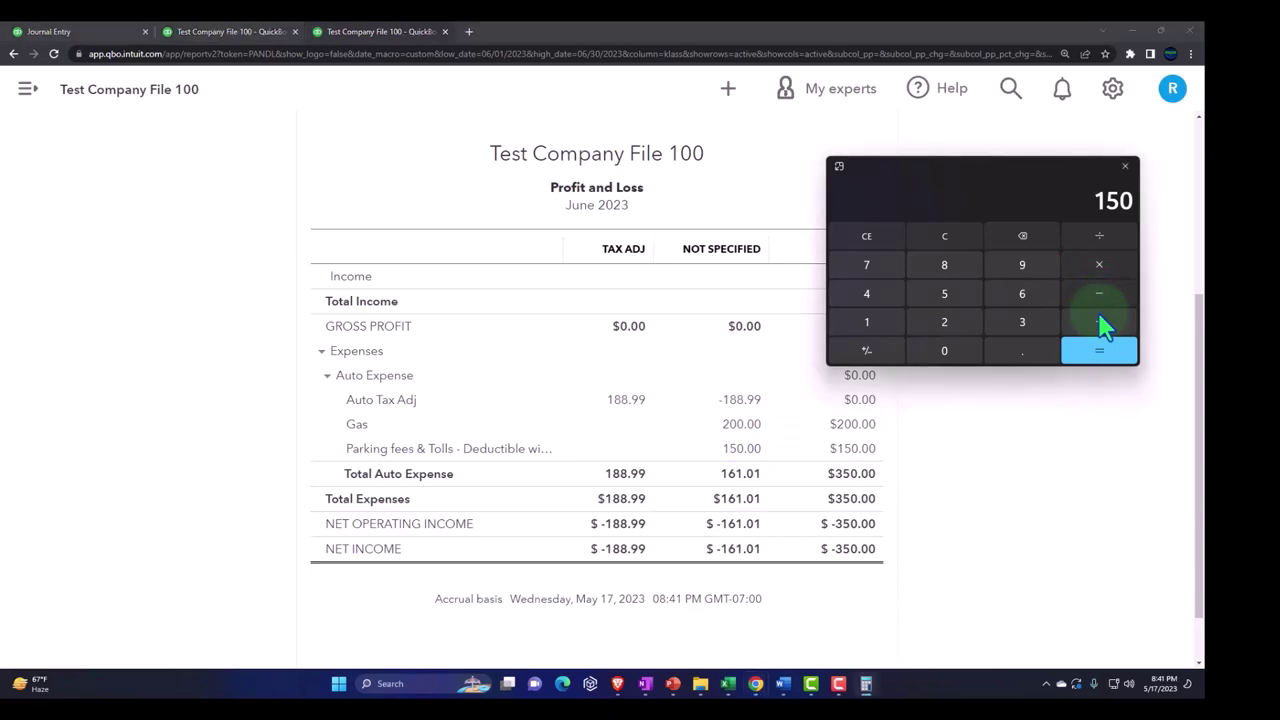
text(+11.01)
key(Return)
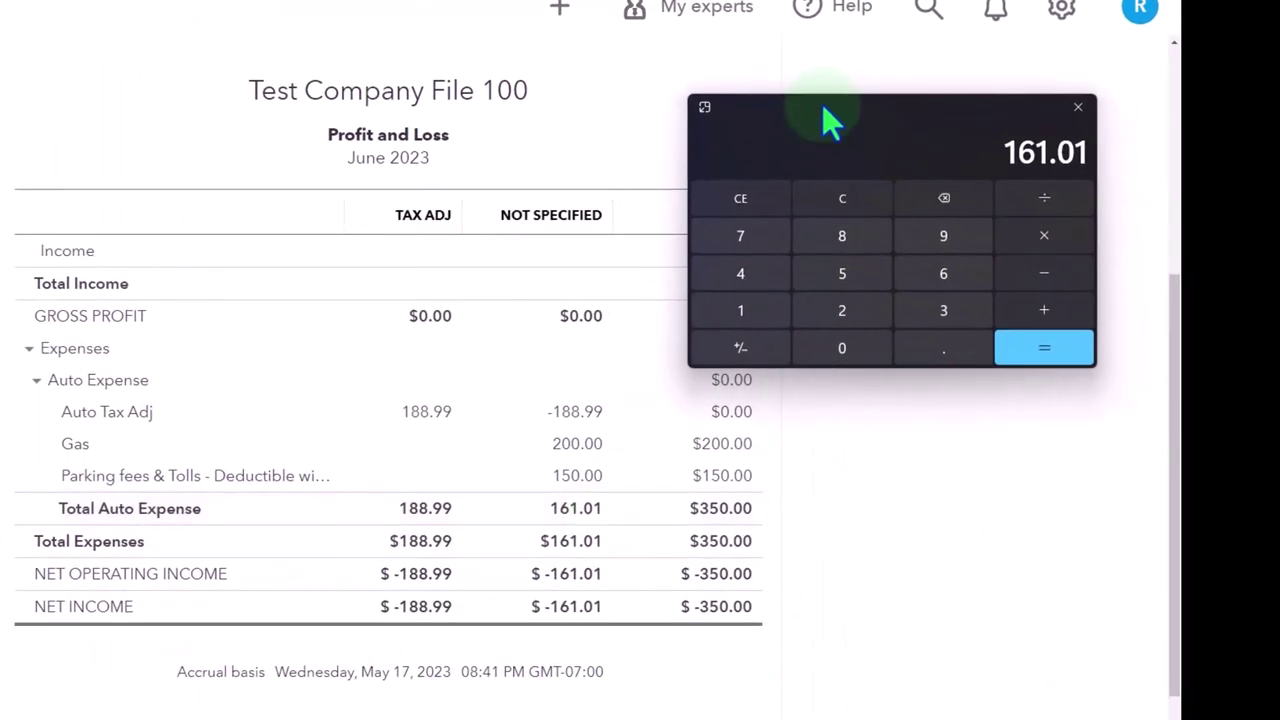
click(1078, 106)
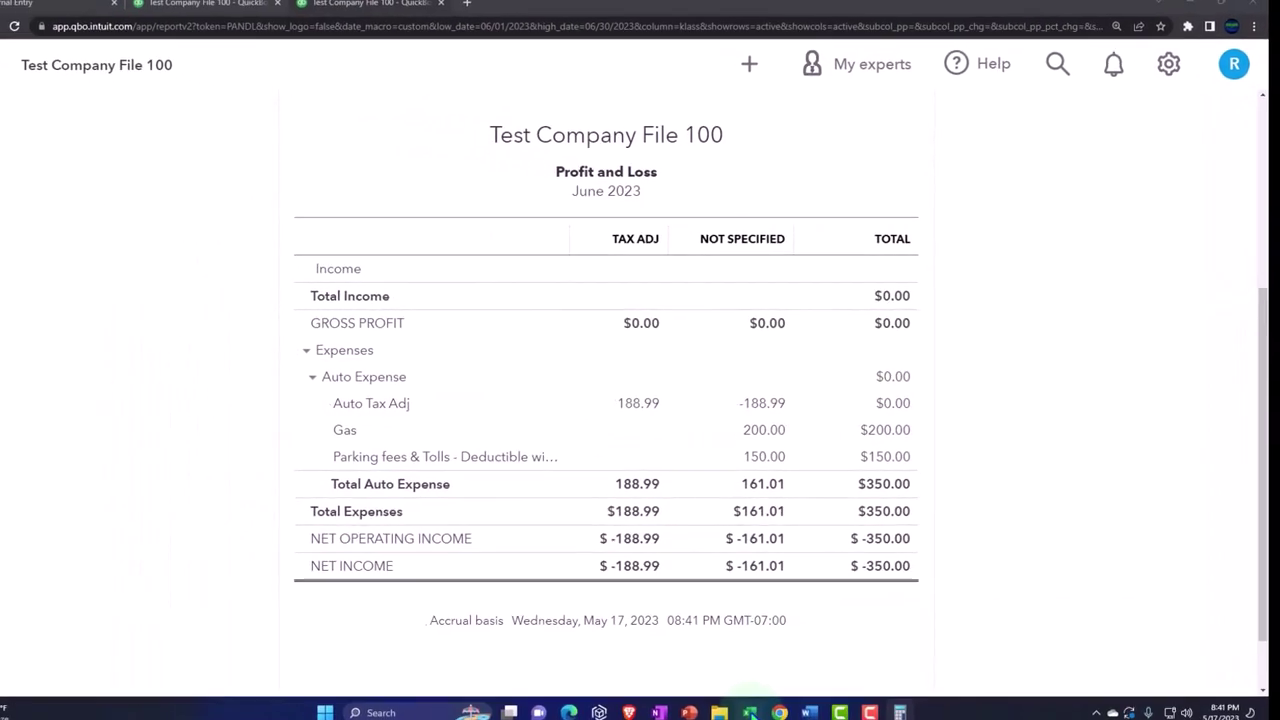
click(749, 712)
- Filter the mileage table's Date column to June only
click(652, 497)
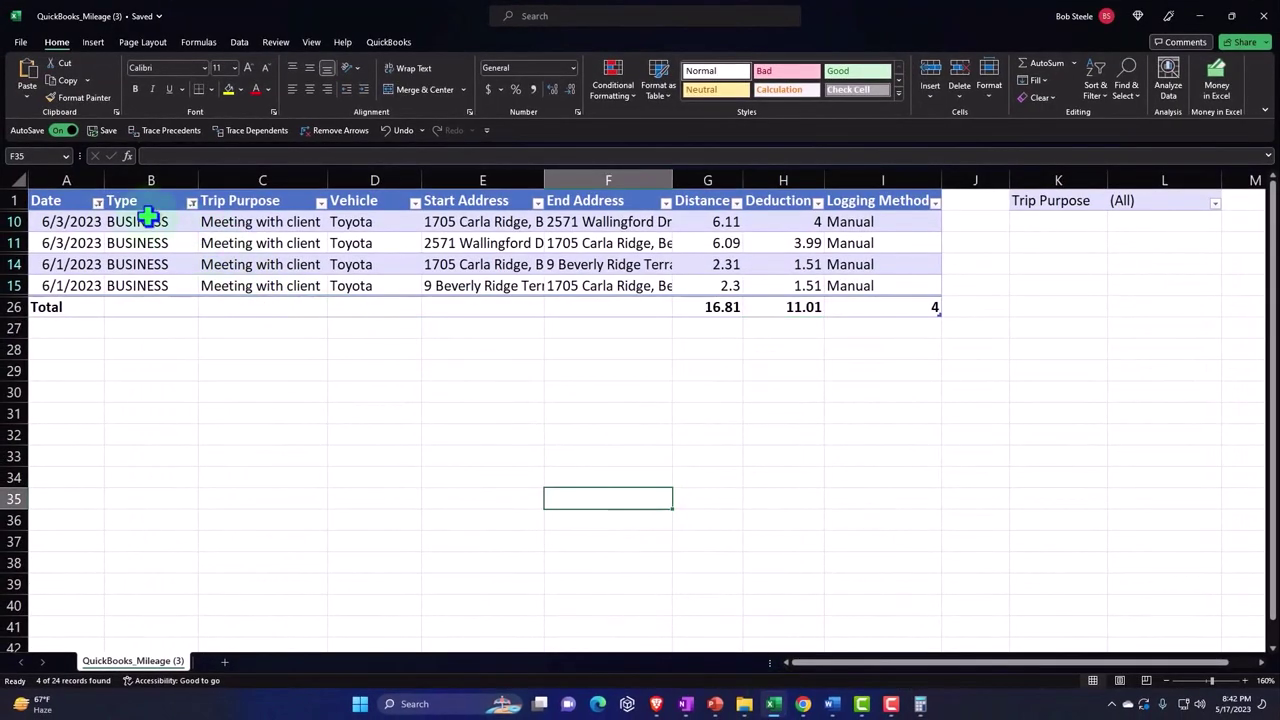
click(98, 203)
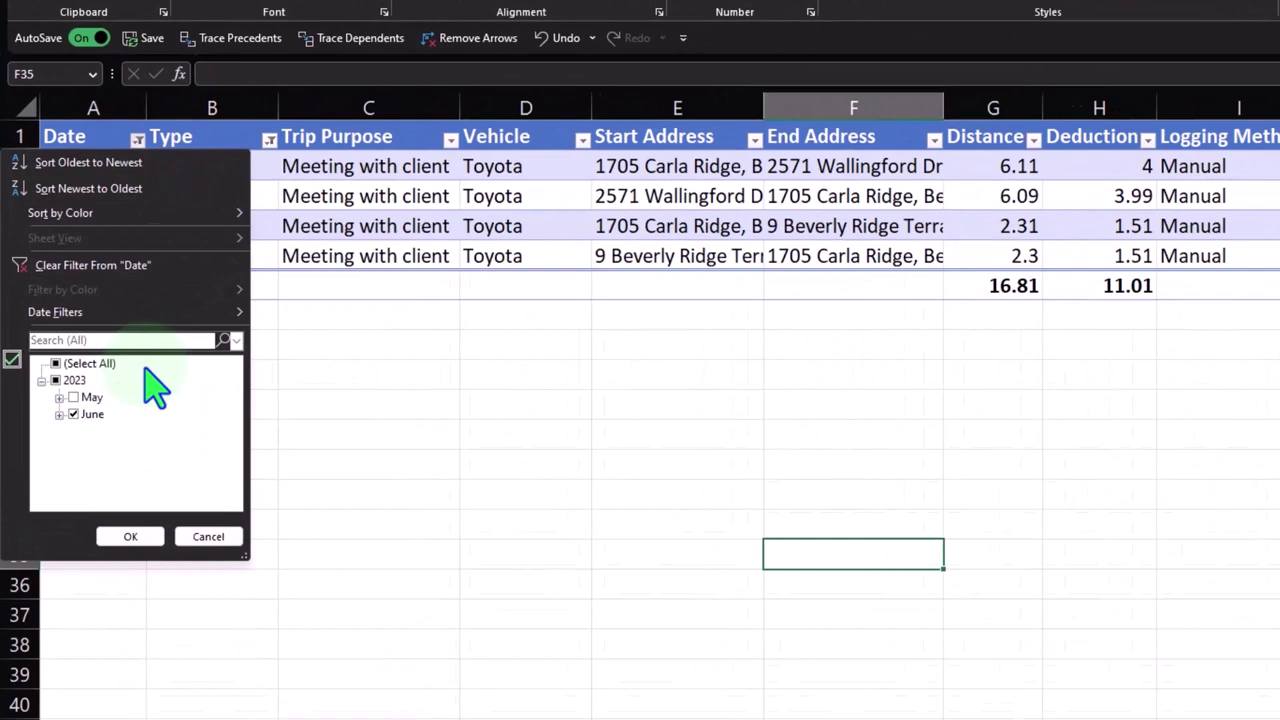
click(52, 386)
click(193, 621)
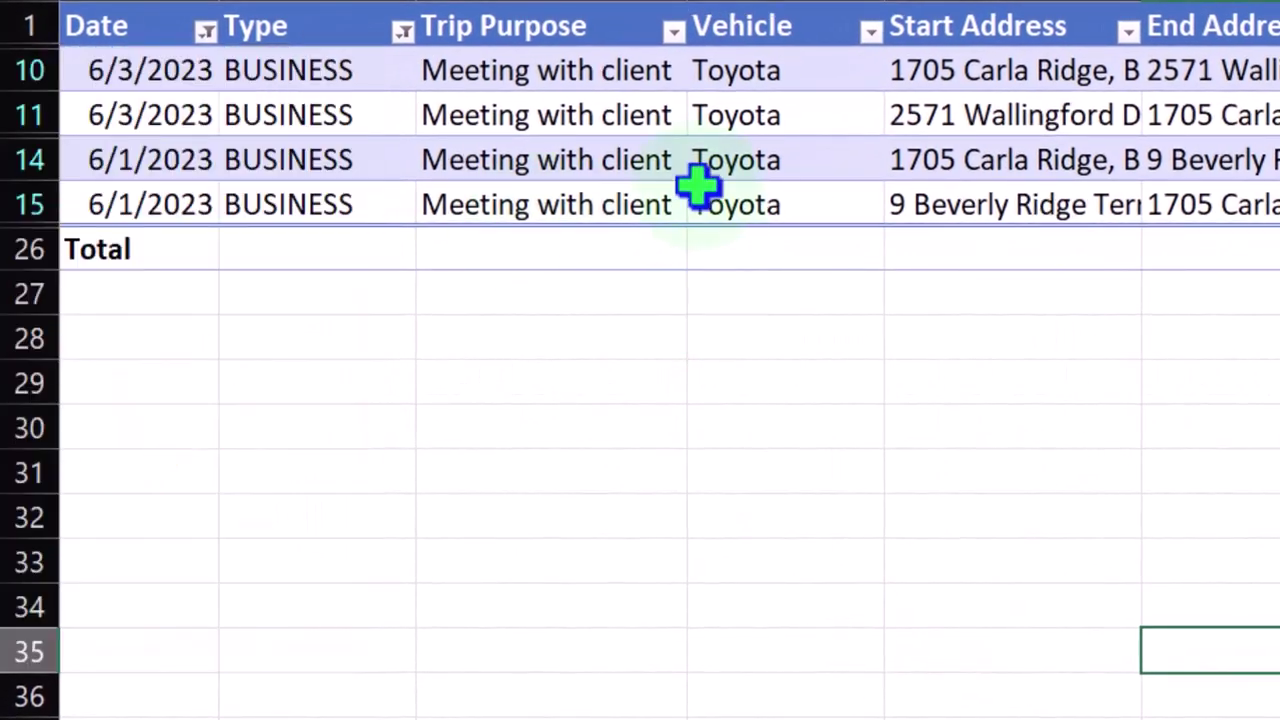
- Filter the Type column to PERSONAL trips only
click(403, 32)
click(124, 412)
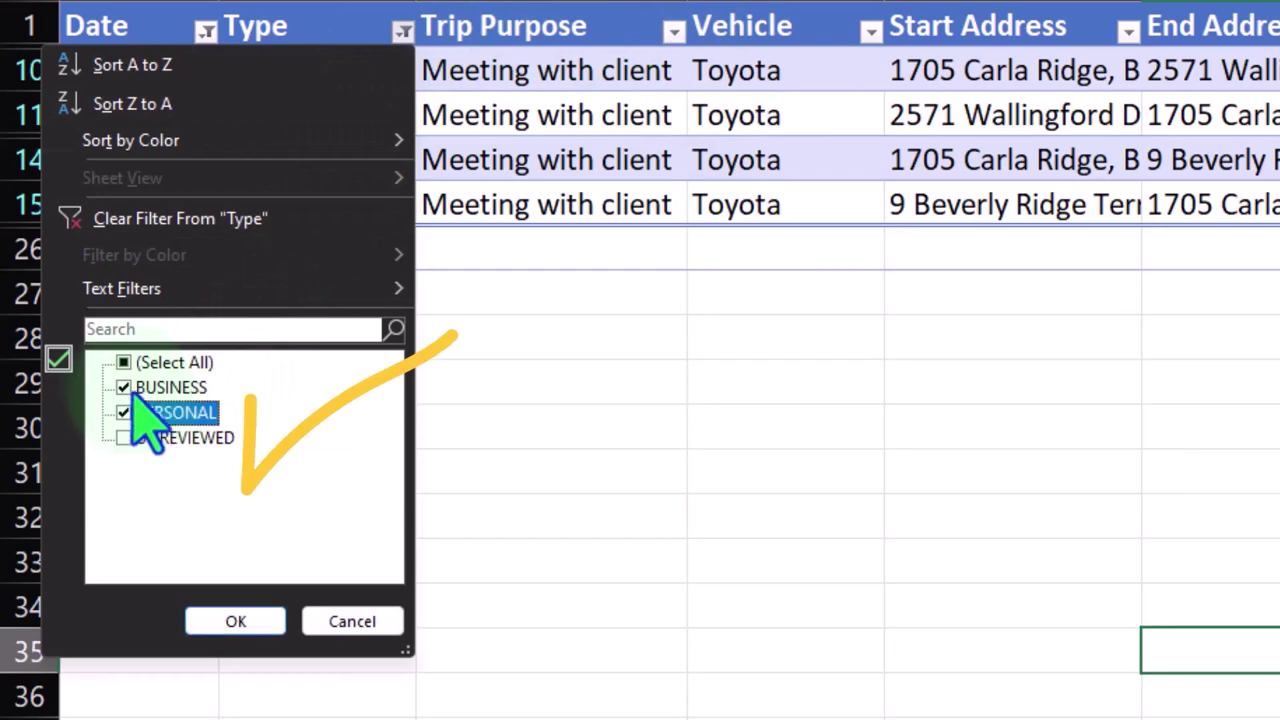
click(124, 387)
click(225, 624)
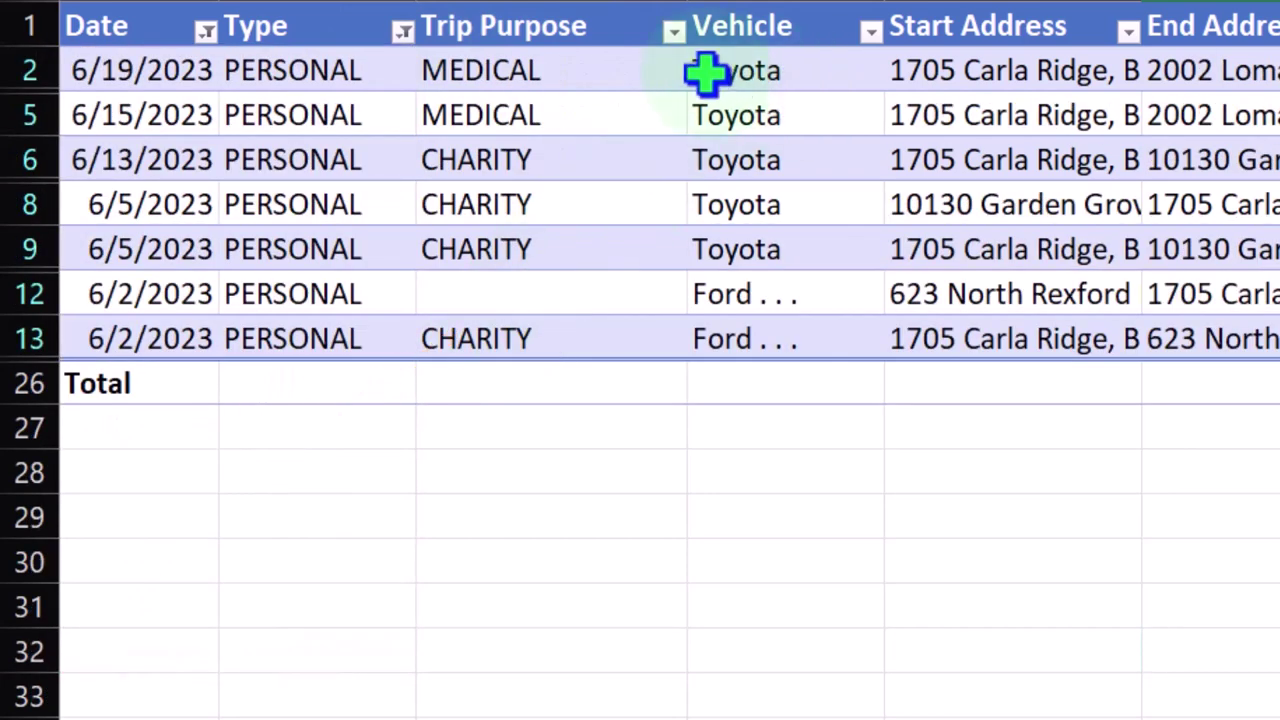
- Filter Trip Purpose to CHARITY only, leaving 142.03 miles
click(674, 34)
click(394, 387)
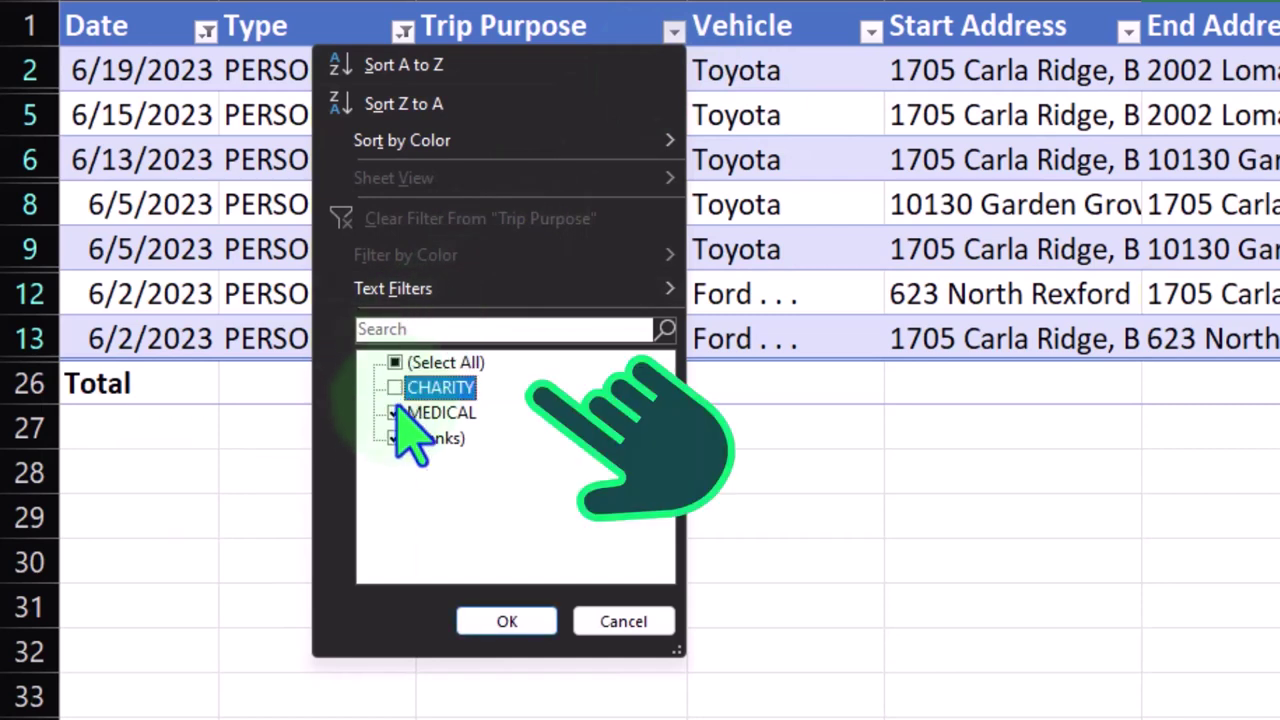
click(394, 412)
click(394, 437)
click(394, 387)
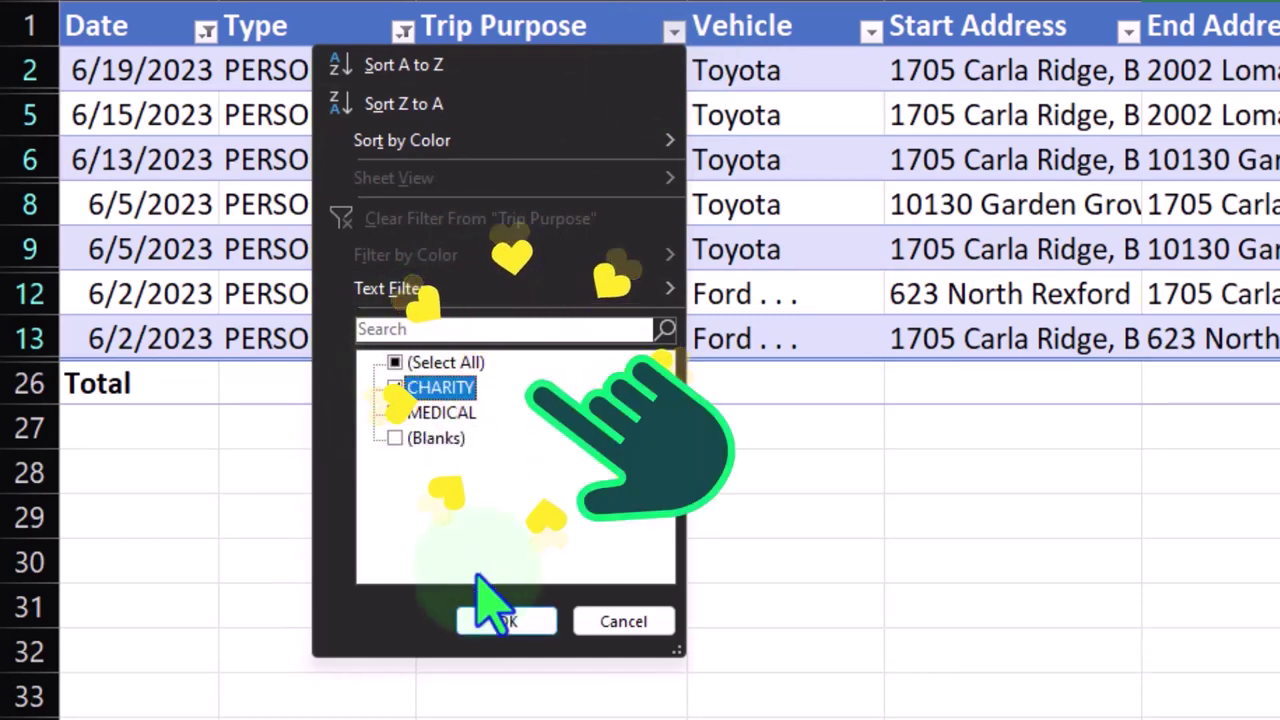
click(507, 621)
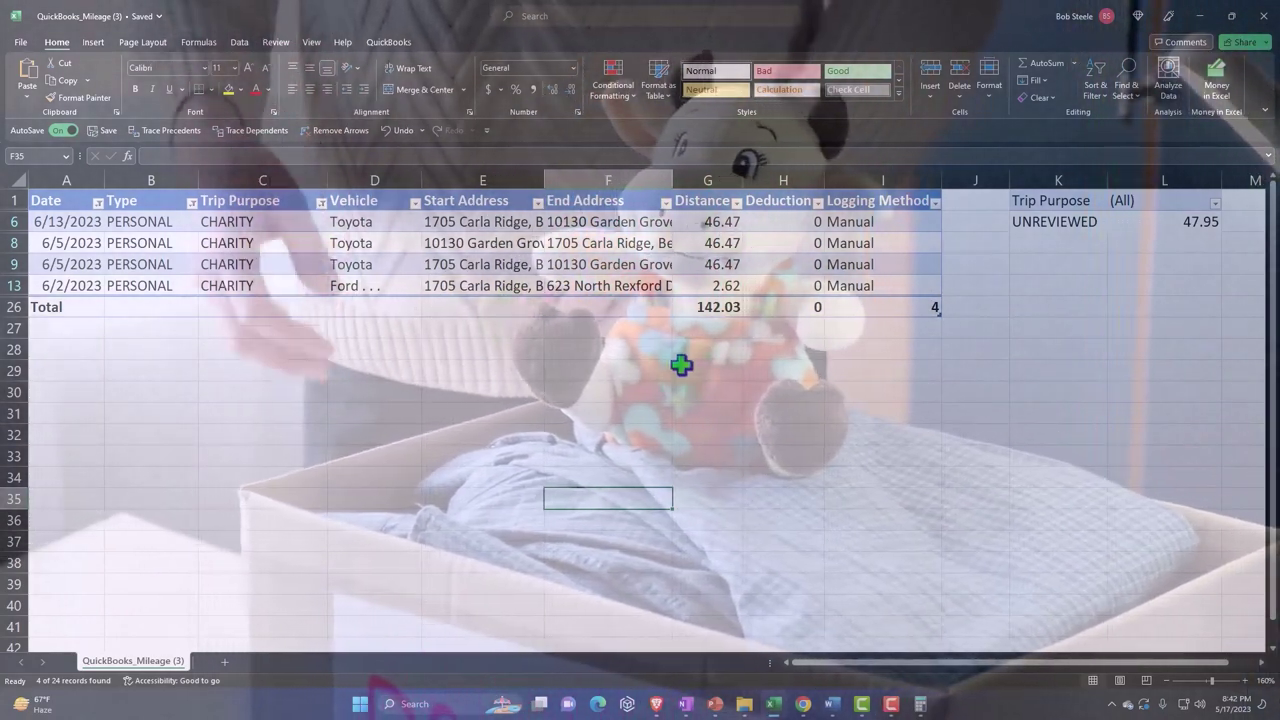
- Minimize the Excel mileage workbook to show the QuickBooks report
click(773, 704)
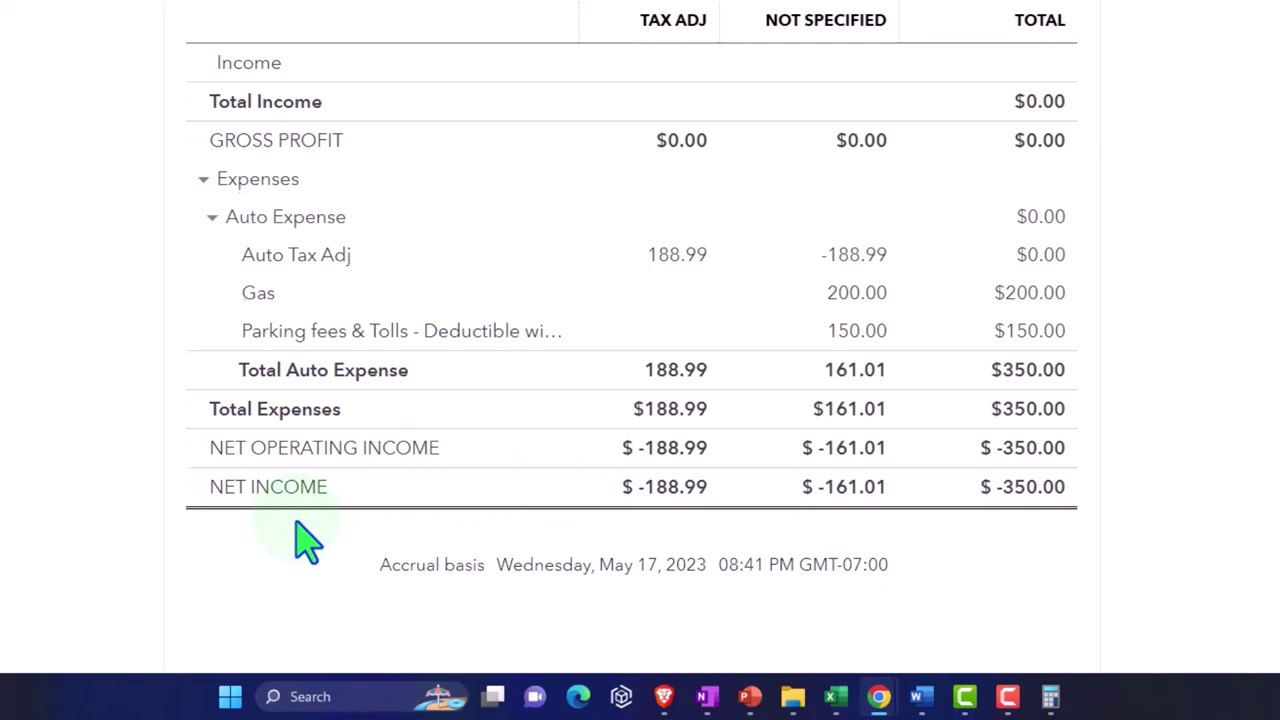
- Re-run the Profit and Loss by class for 01/01/2023 to 12/31/2023
scroll(300, 537, up, 5)
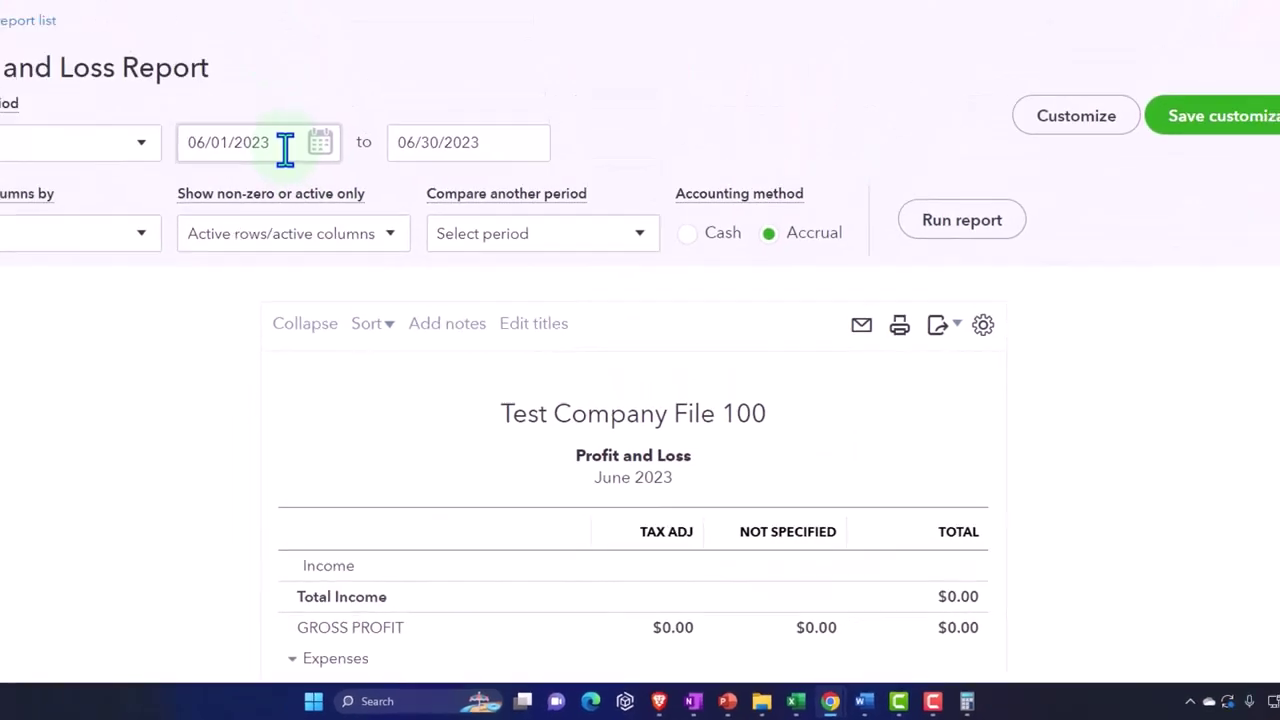
triple_click(285, 148)
text(01/)
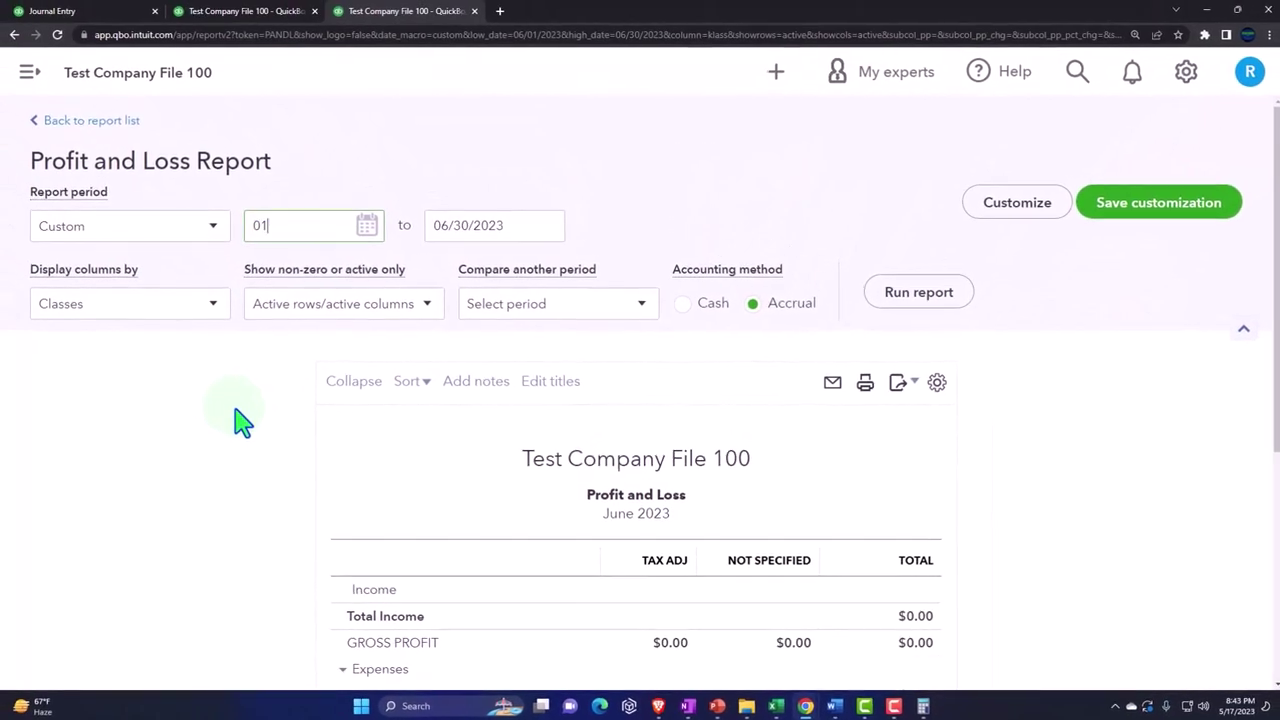
text(01/2023)
key(Tab)
text(1)
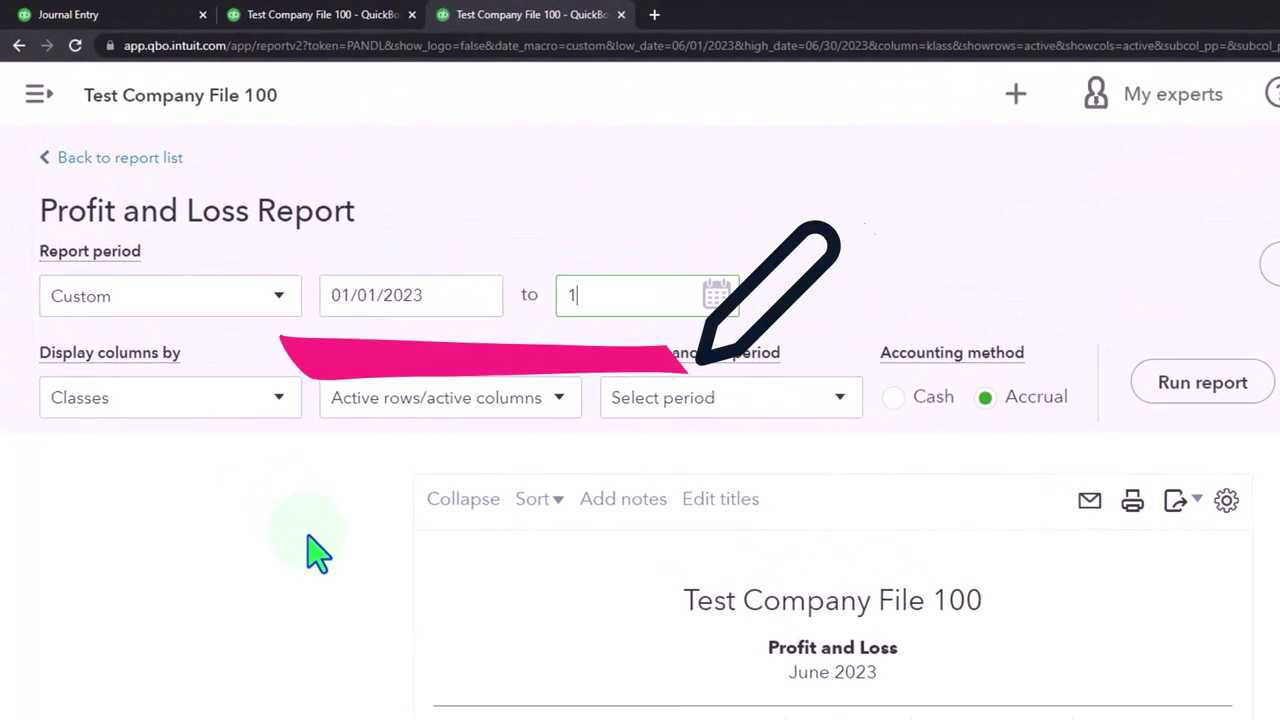
text(2/31/2023)
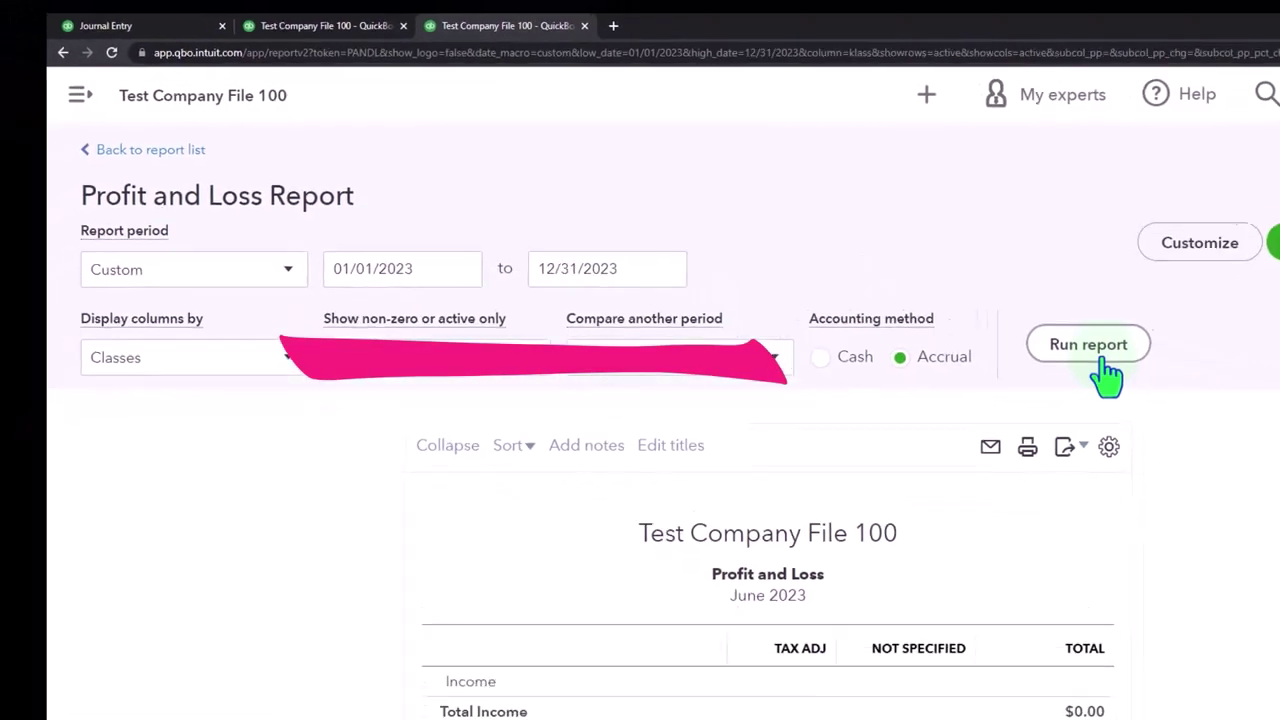
click(1100, 362)
- Scroll through the 2023 report to Net Income and back to Auto Tax Adj
scroll(1090, 375, down, 3)
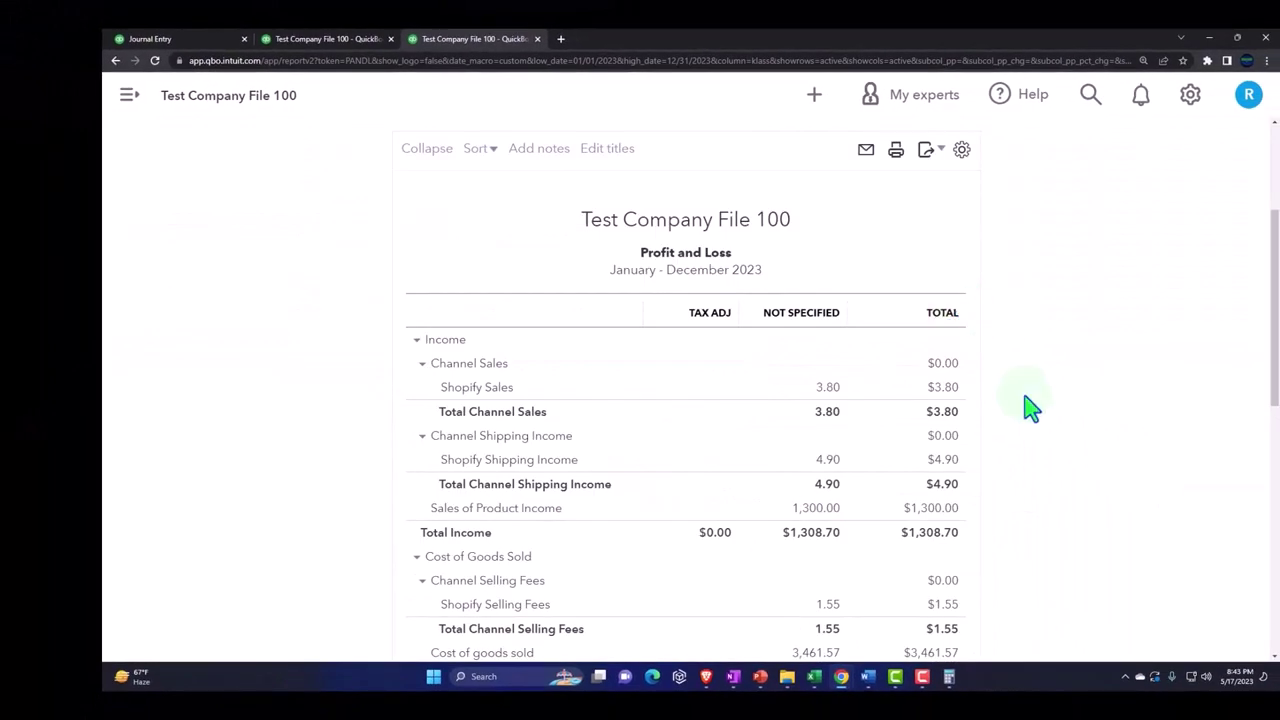
scroll(1030, 407, down, 1)
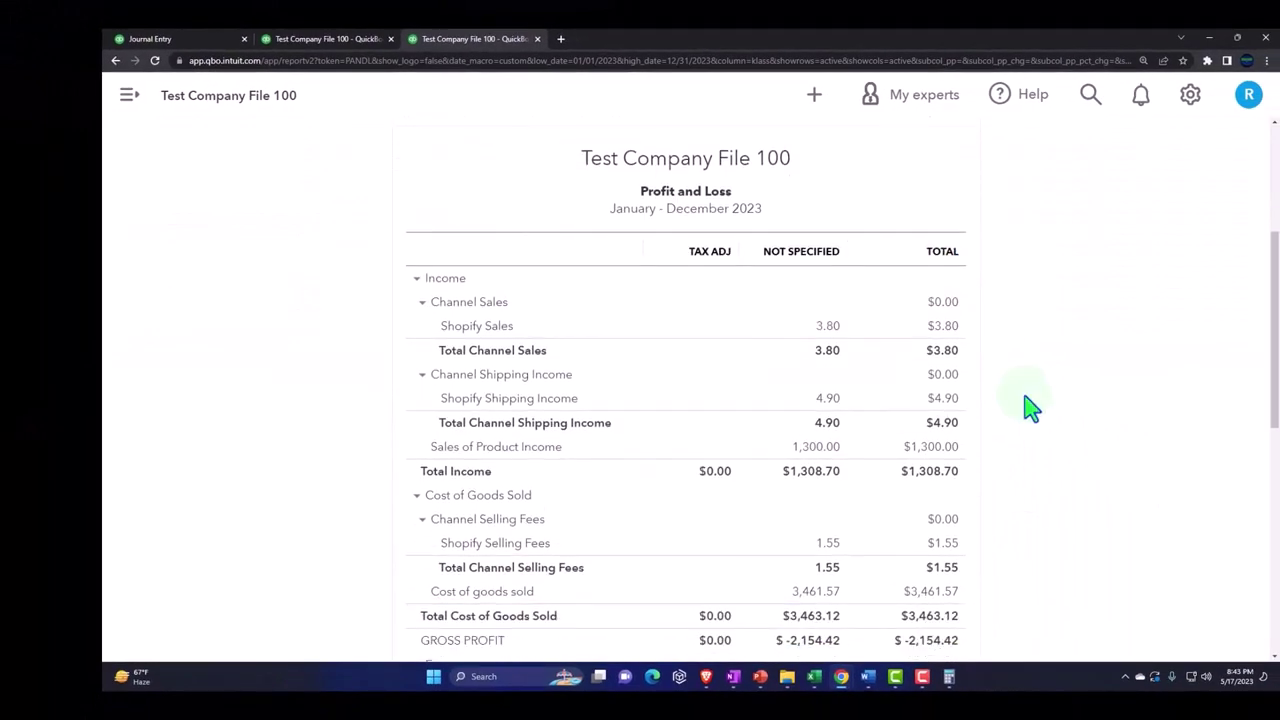
scroll(1030, 407, down, 3)
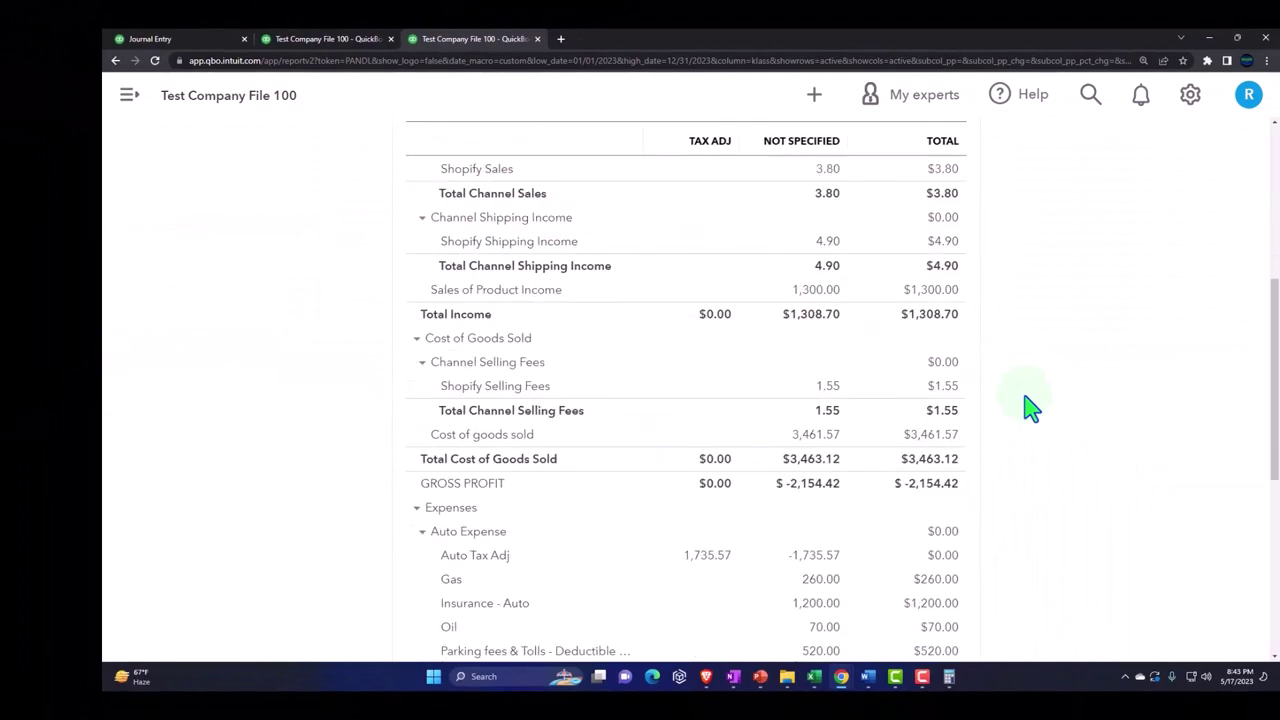
scroll(1030, 407, down, 2)
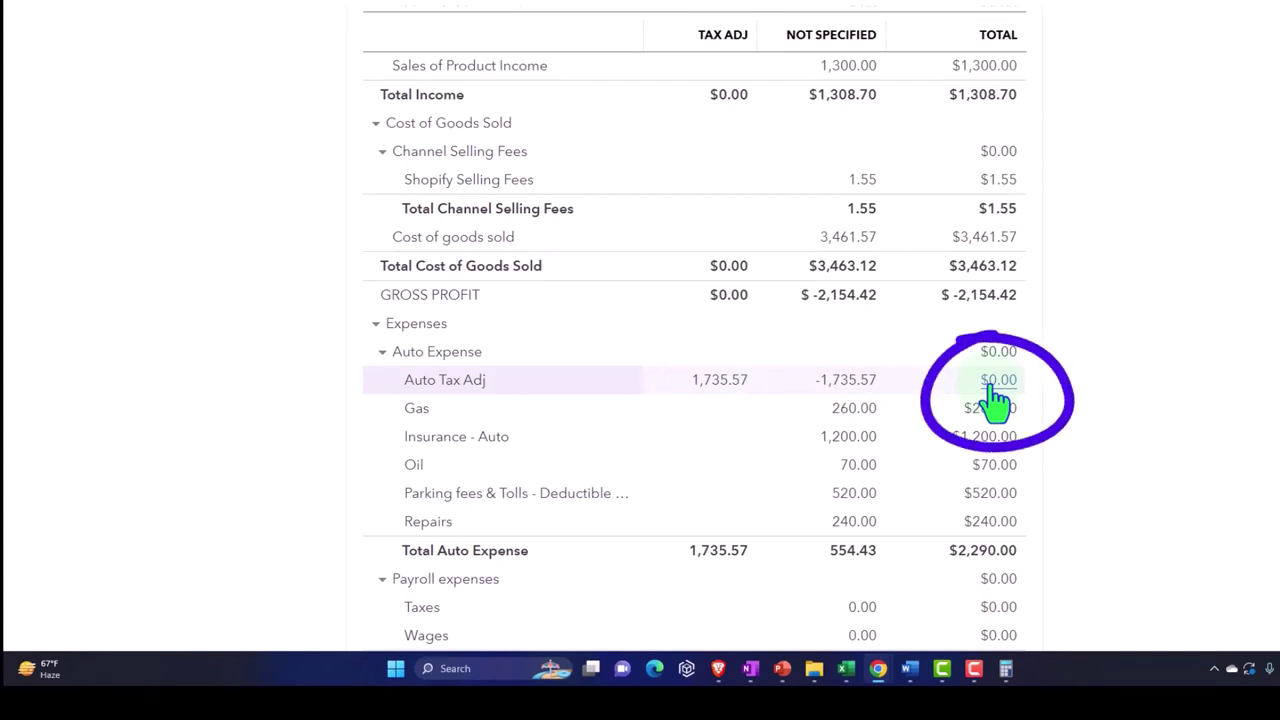
scroll(995, 400, down, 4)
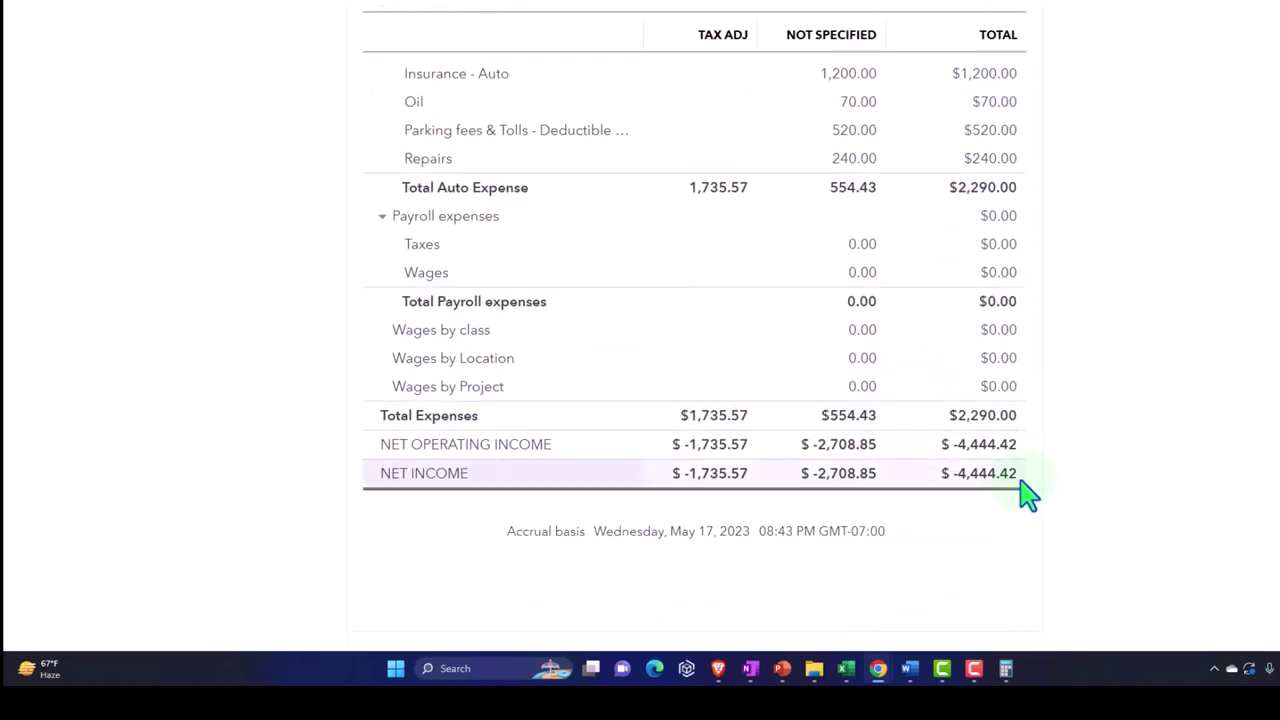
scroll(1025, 493, up, 3)
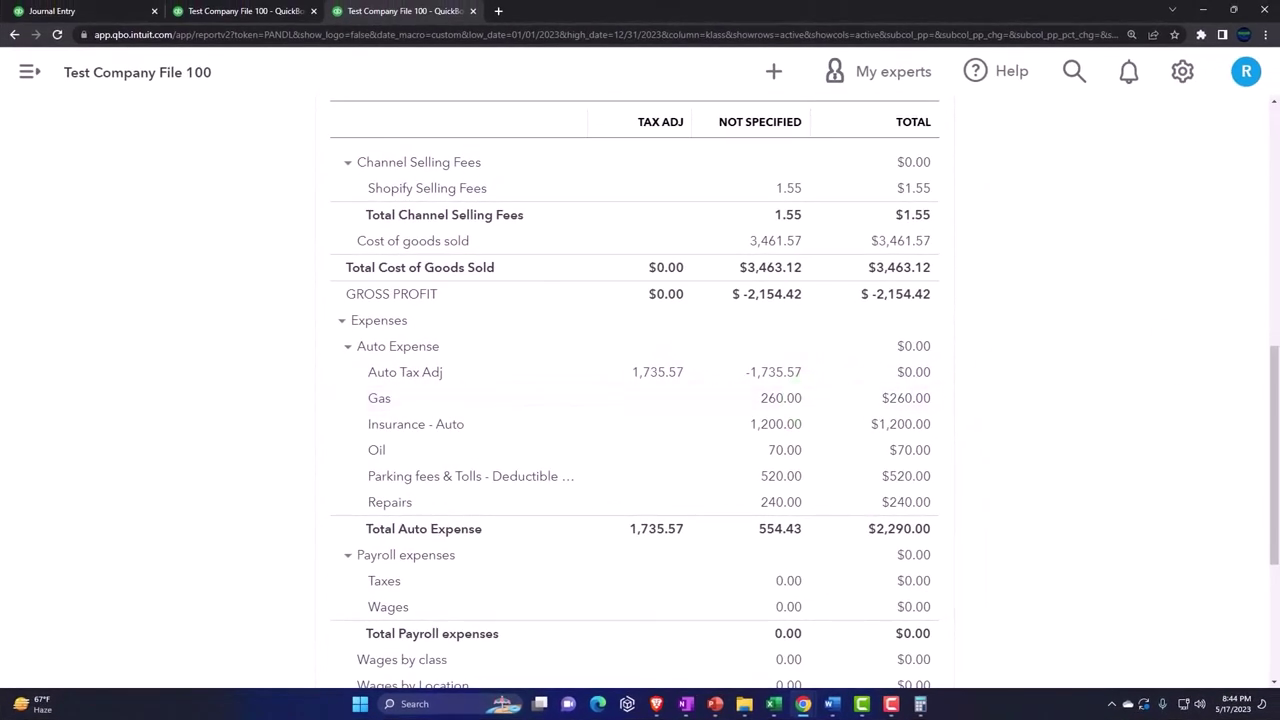
- Clear the Calculator and enter 520
key(alt+Tab)
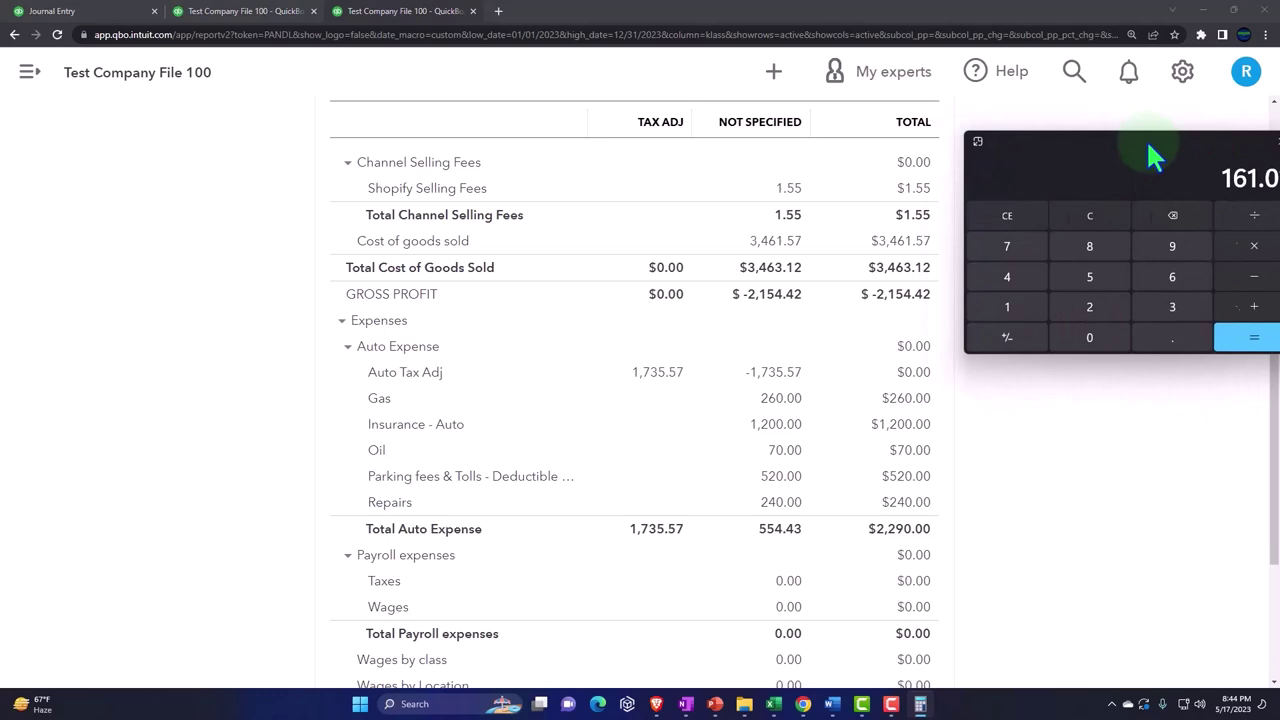
drag(1146, 139, 1063, 133)
click(1004, 207)
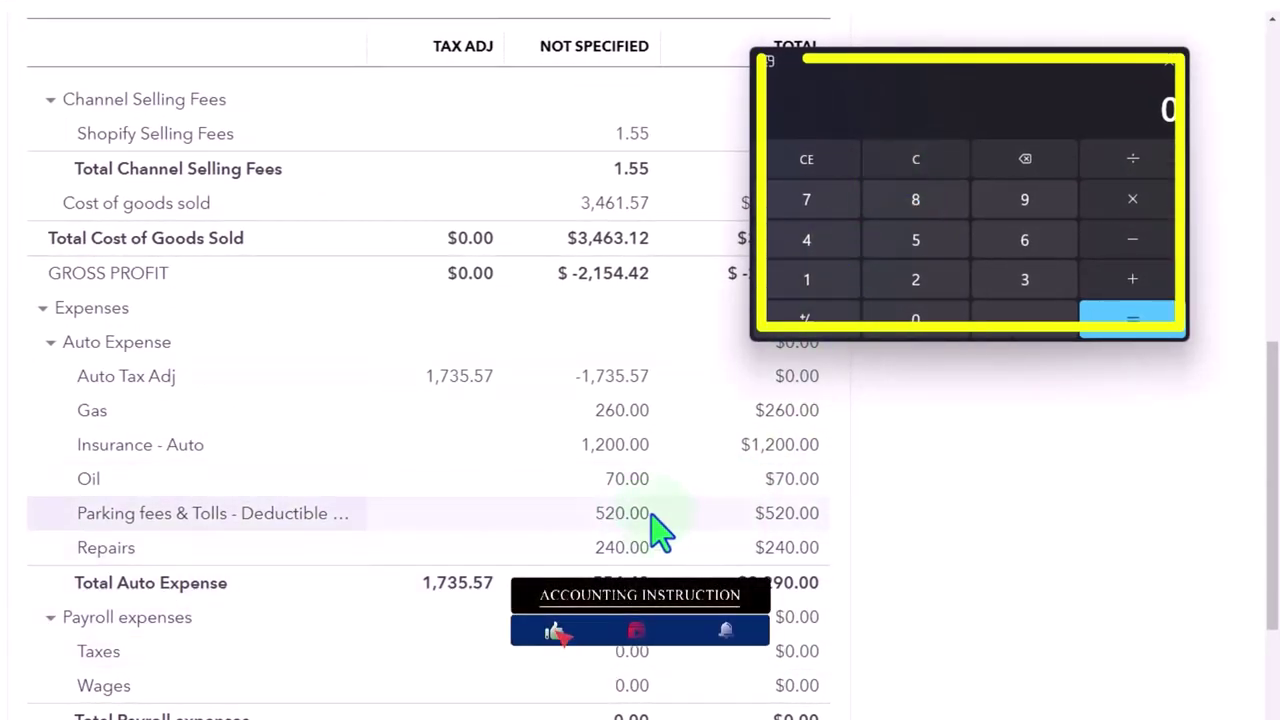
text(520)
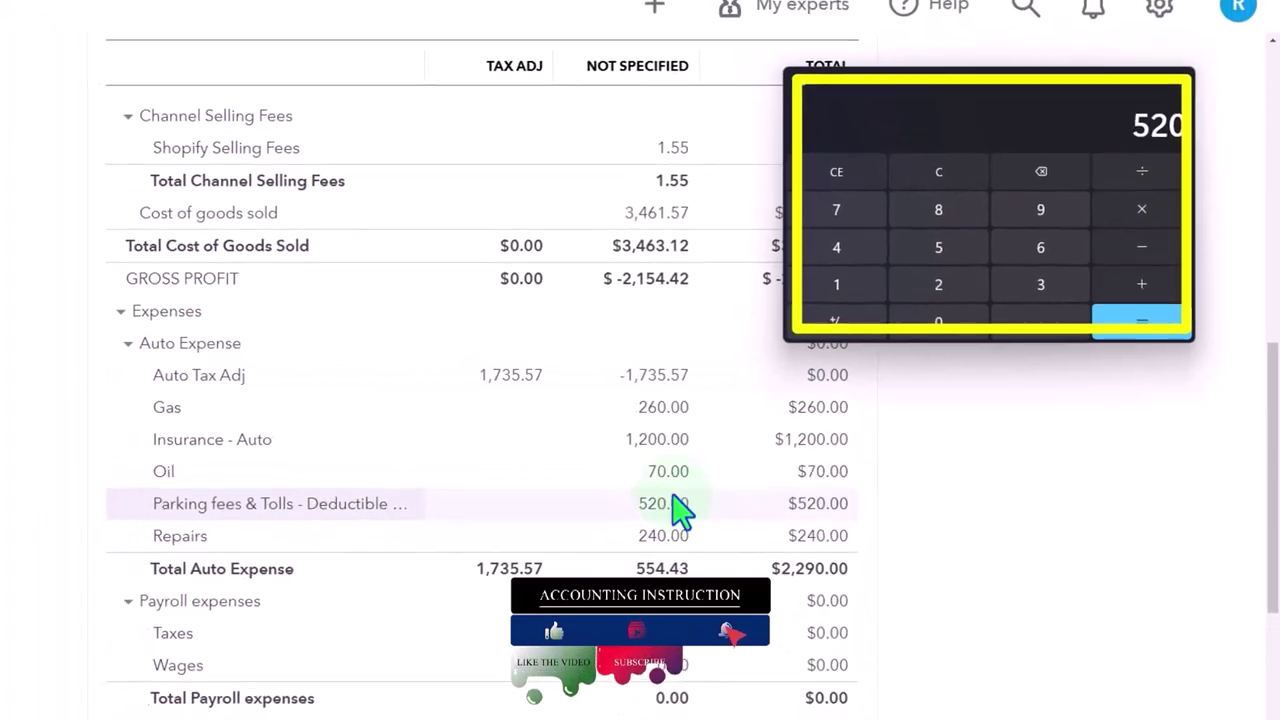
- Set the mileage page to tax year 2023, showing the $34.43 deduction
click(94, 12)
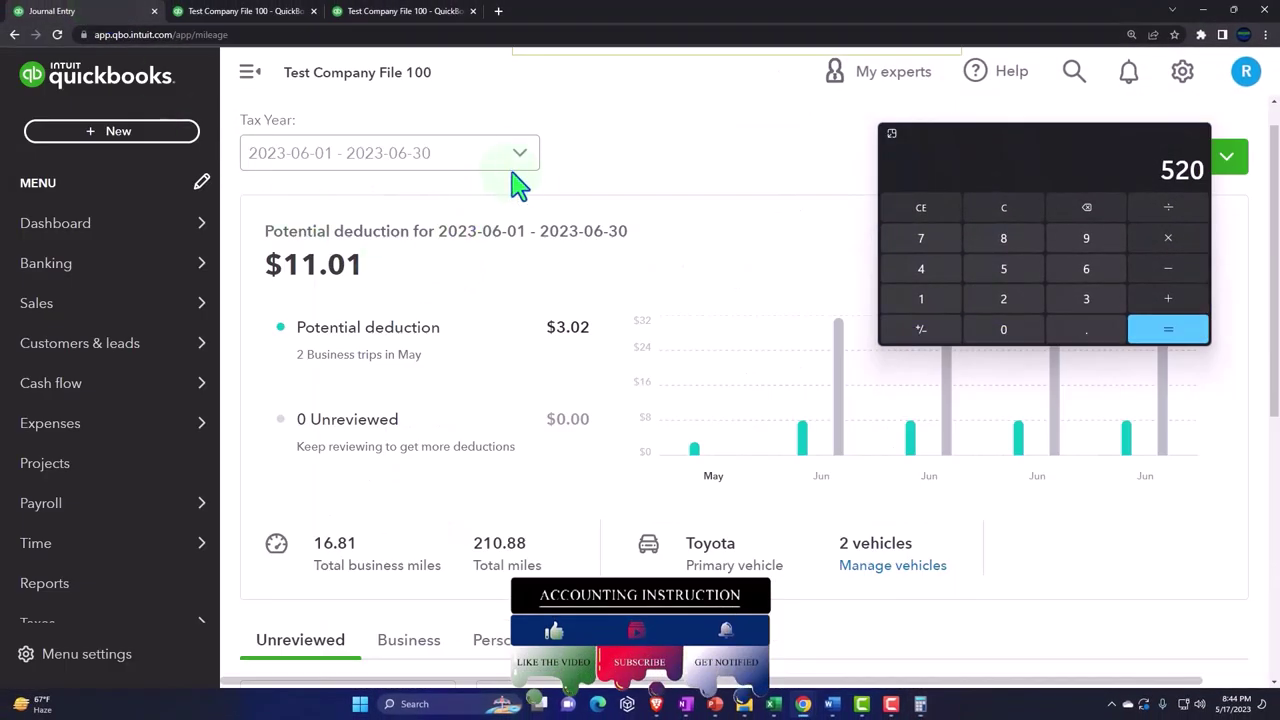
click(520, 180)
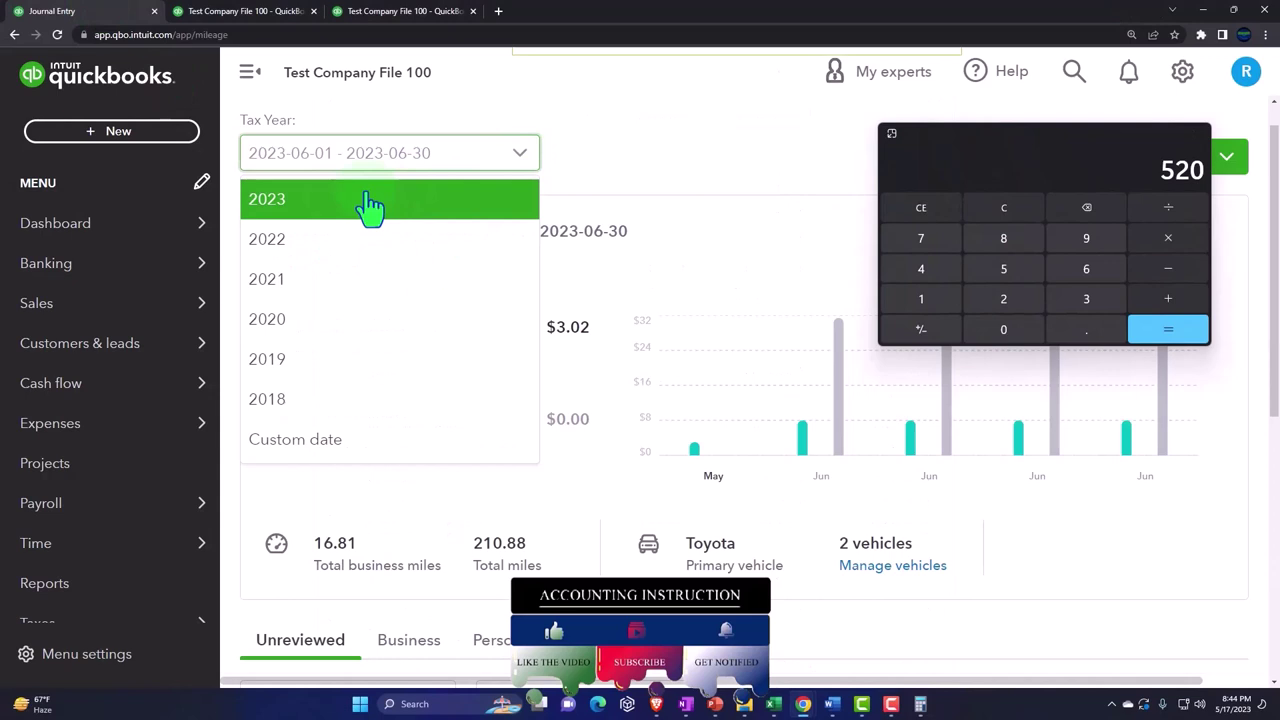
click(334, 210)
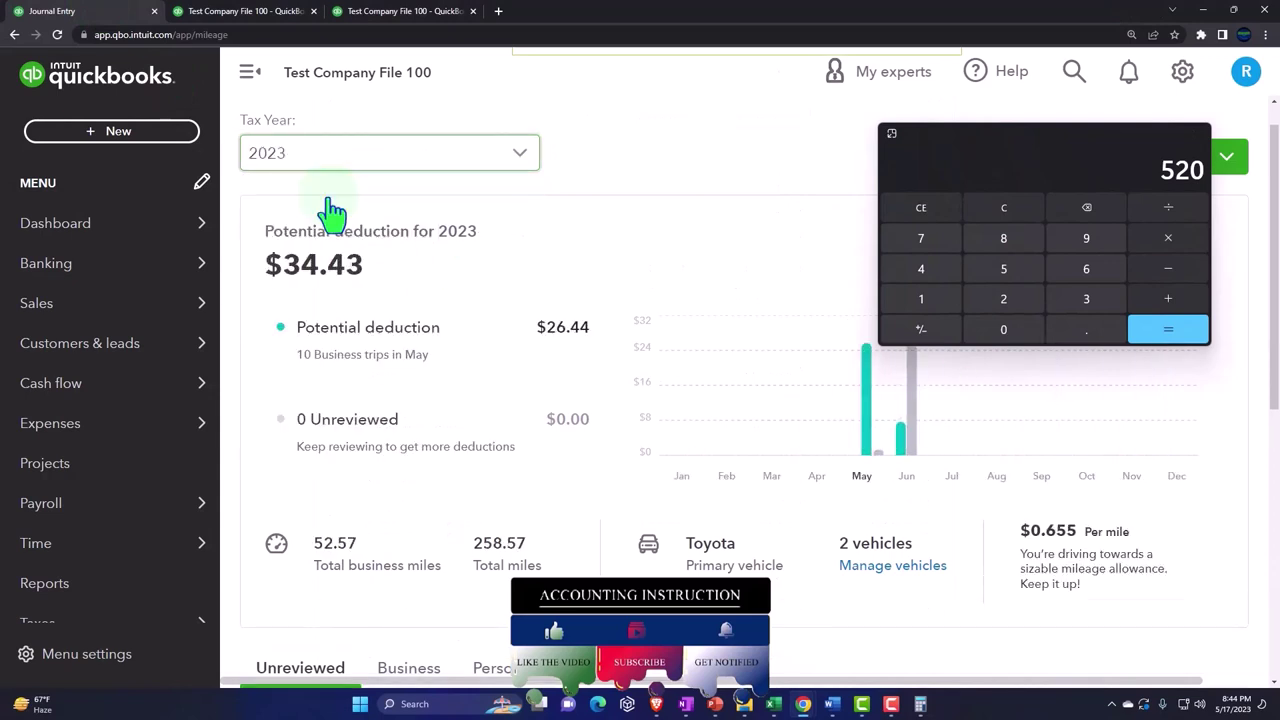
- Add 34.43 to 520 for 554.43, check the report, and close the calculator
click(1165, 308)
text(34.4)
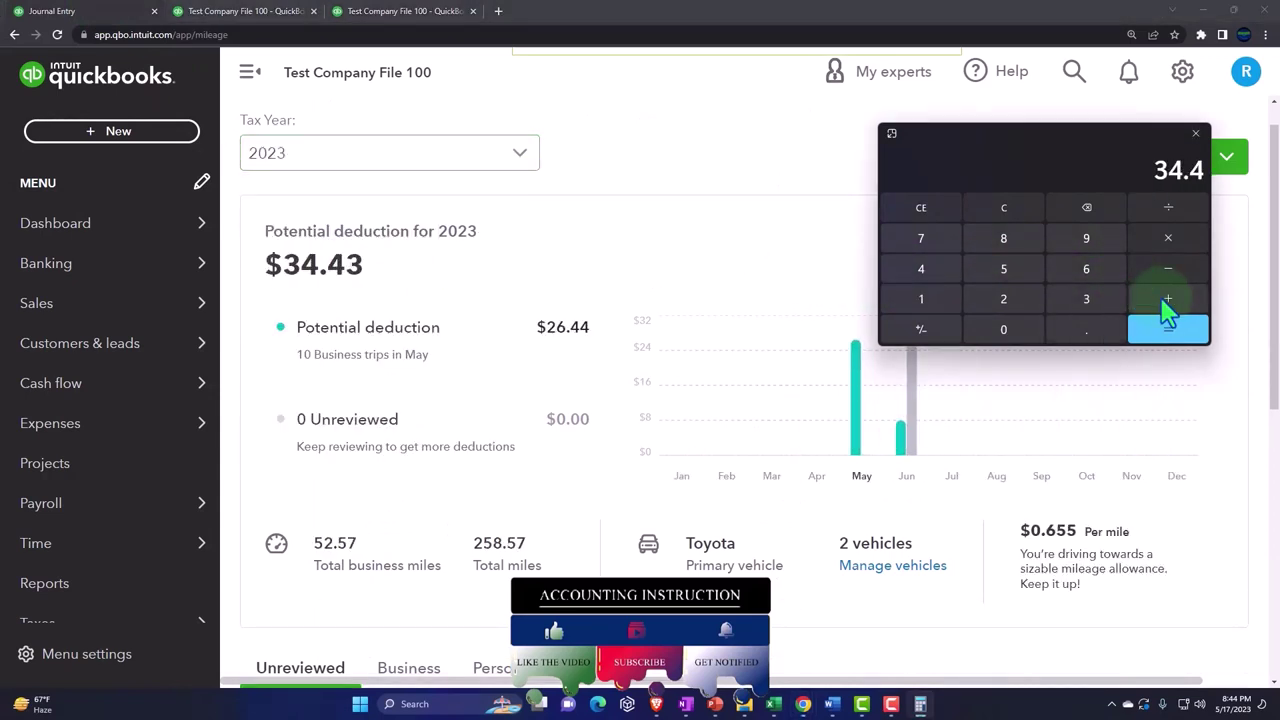
text(3)
key(Return)
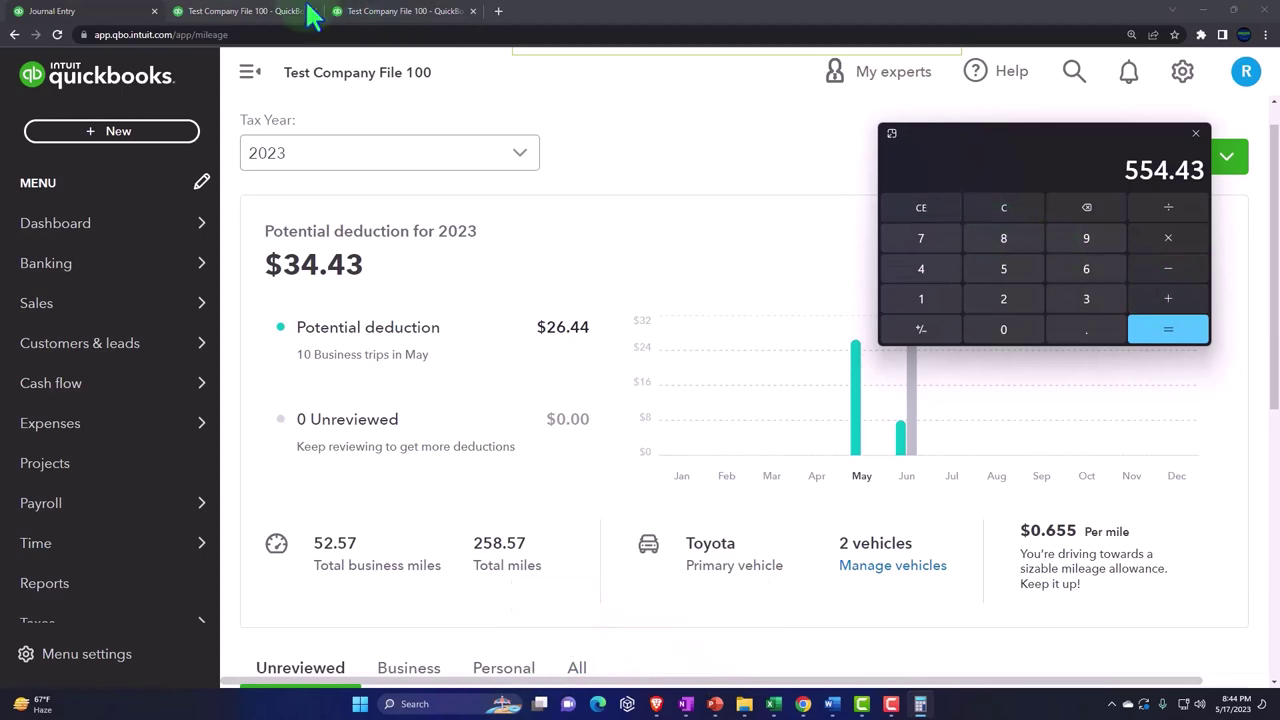
click(376, 11)
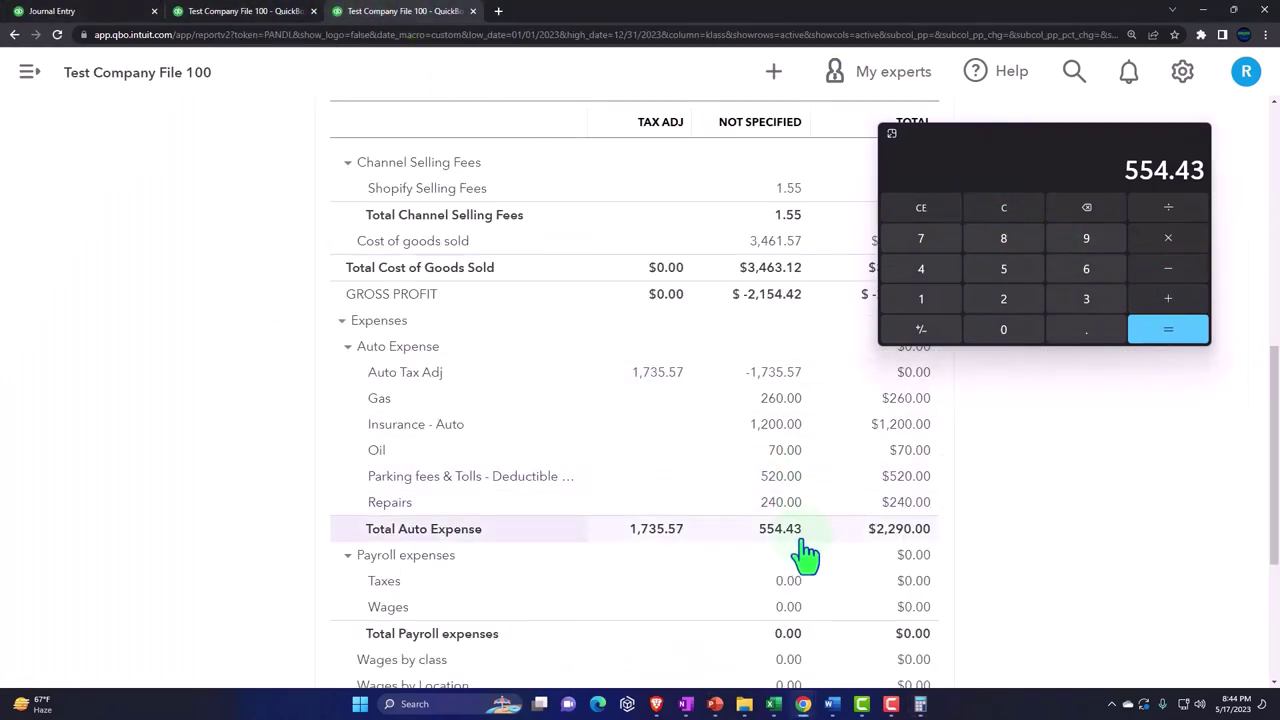
key(alt+F4)
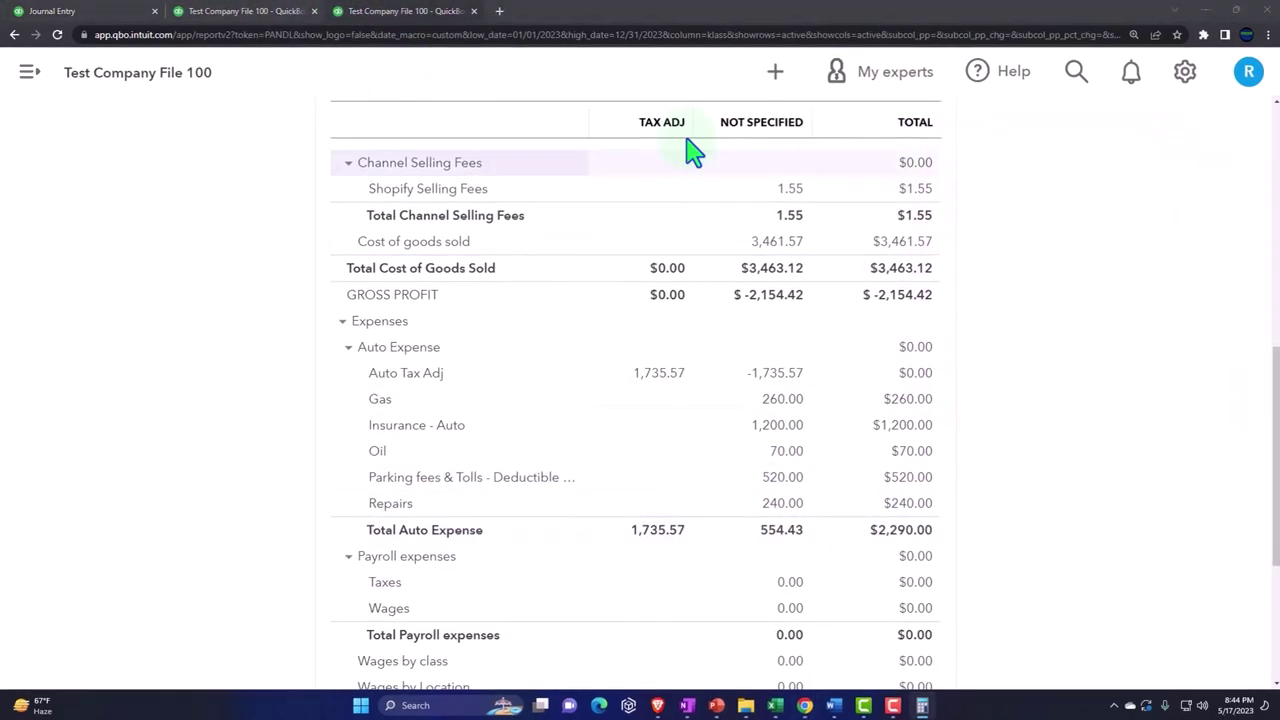
click(138, 14)
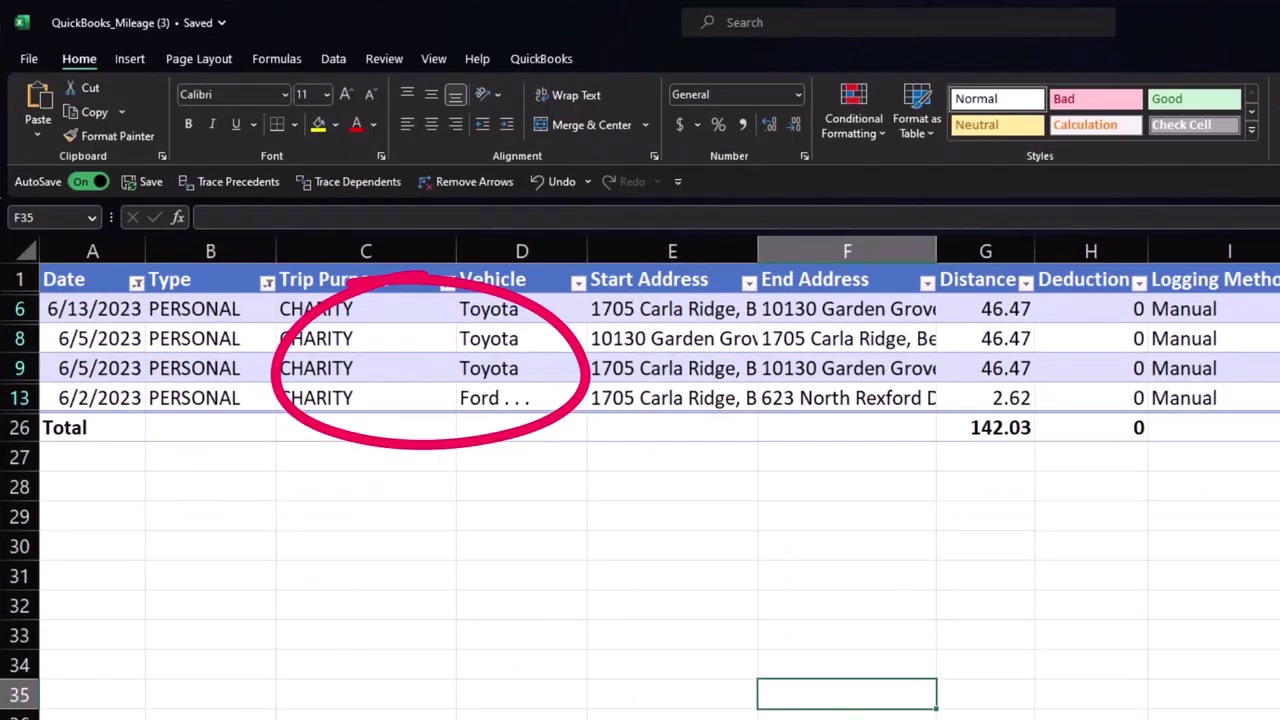
- Widen the mileage filters to include UNREVIEWED trips, May dates, and every trip purpose
click(495, 518)
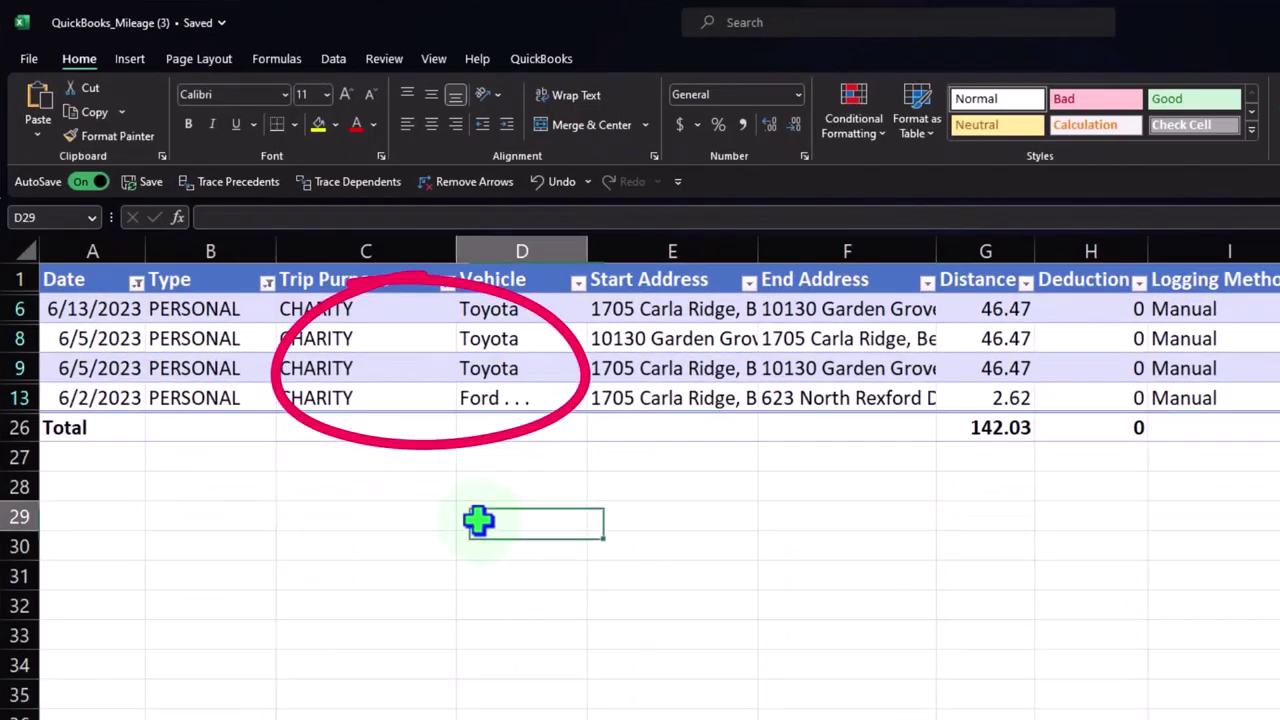
click(268, 284)
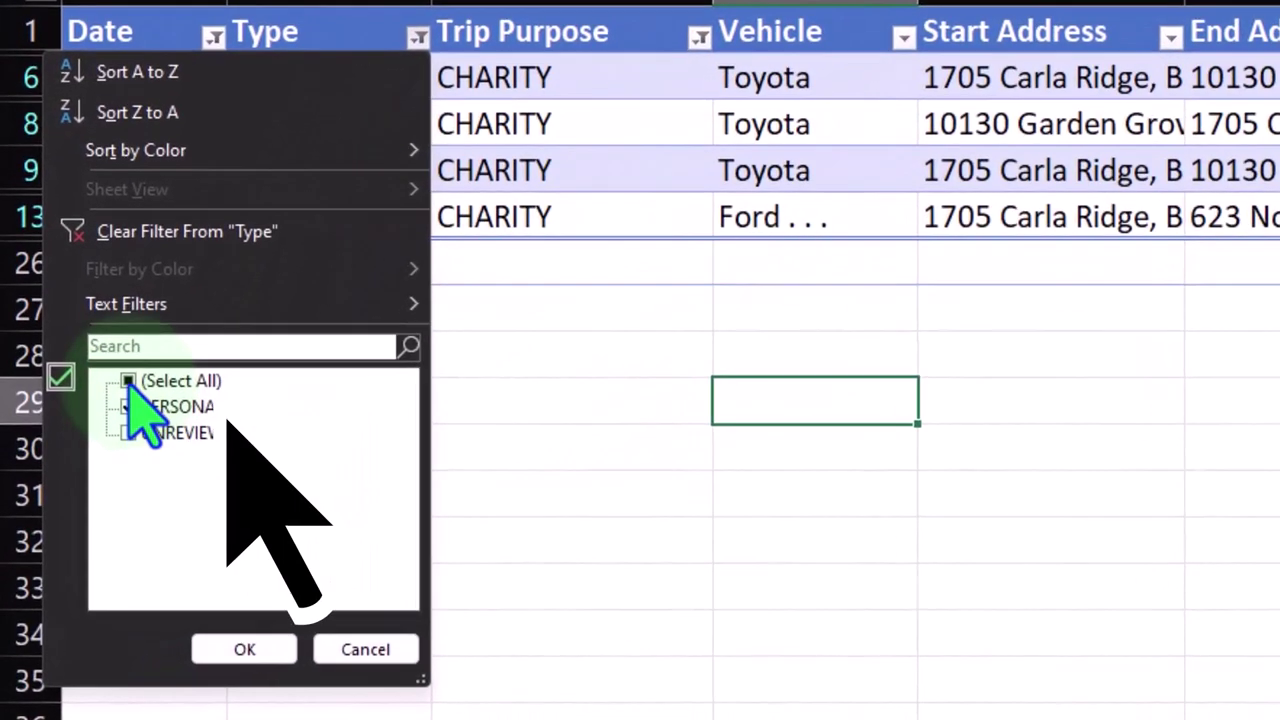
click(127, 382)
click(244, 649)
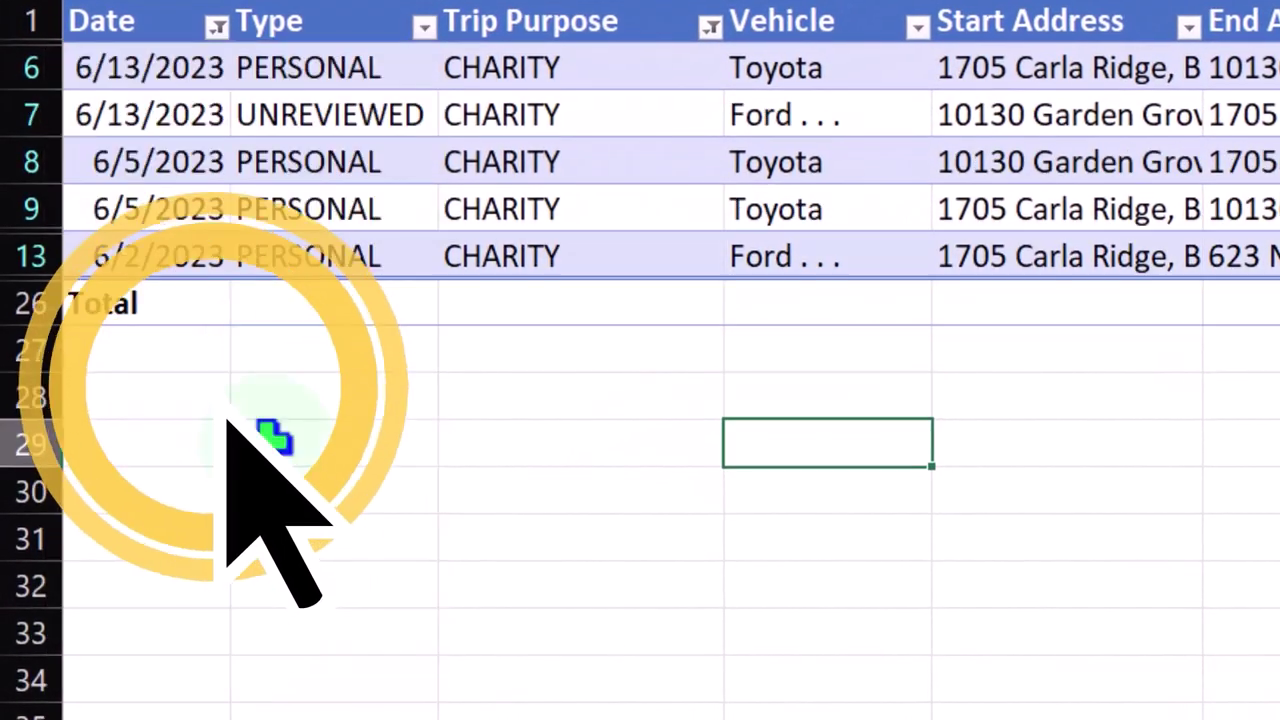
click(213, 37)
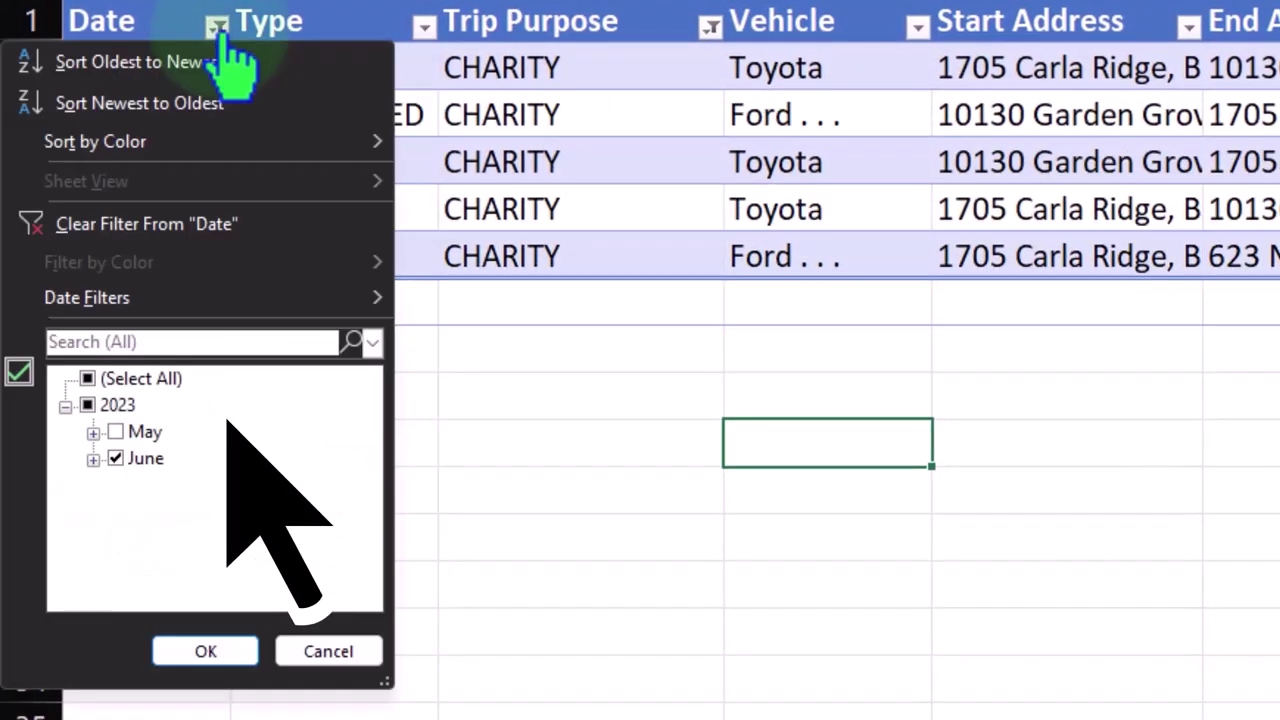
click(116, 433)
click(226, 647)
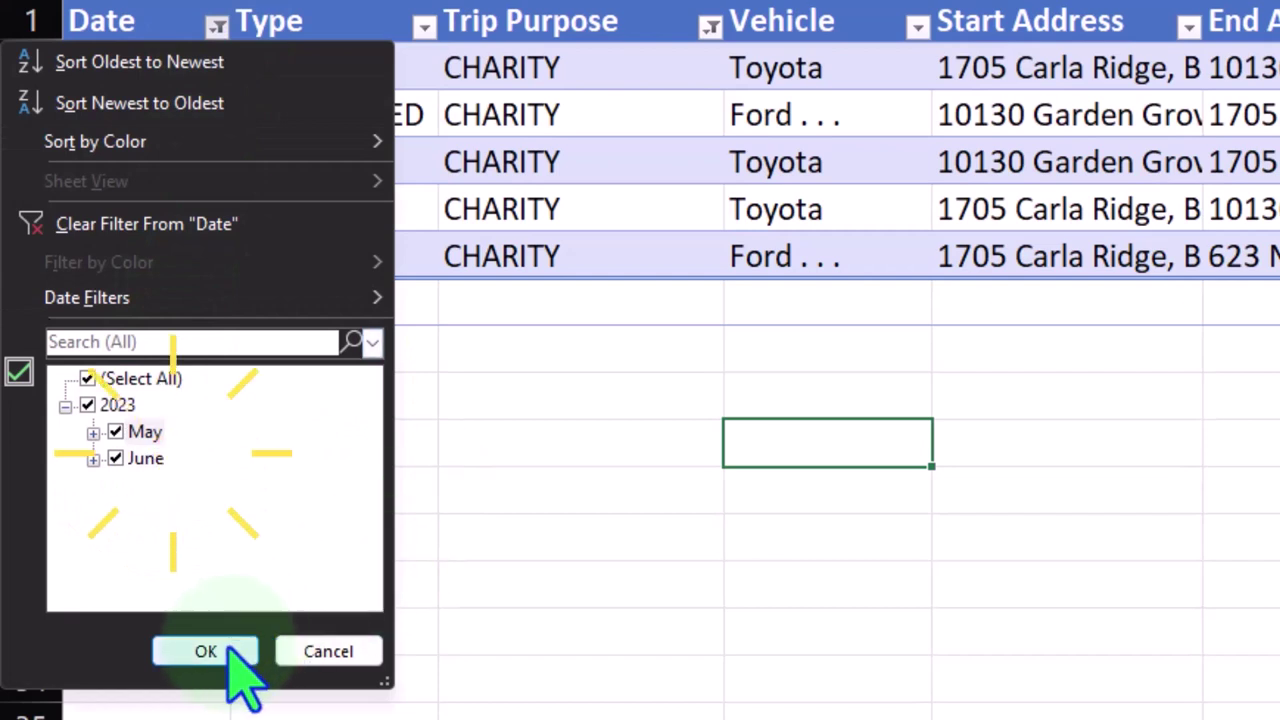
click(710, 28)
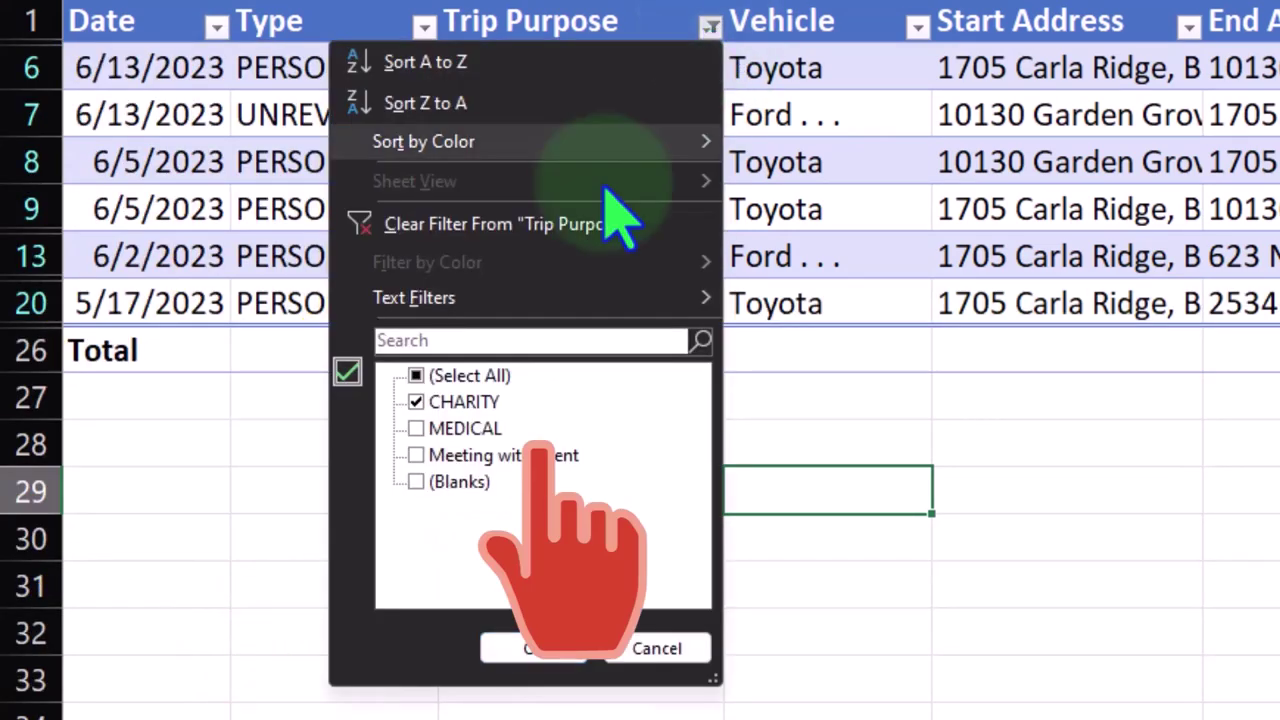
click(416, 376)
click(495, 648)
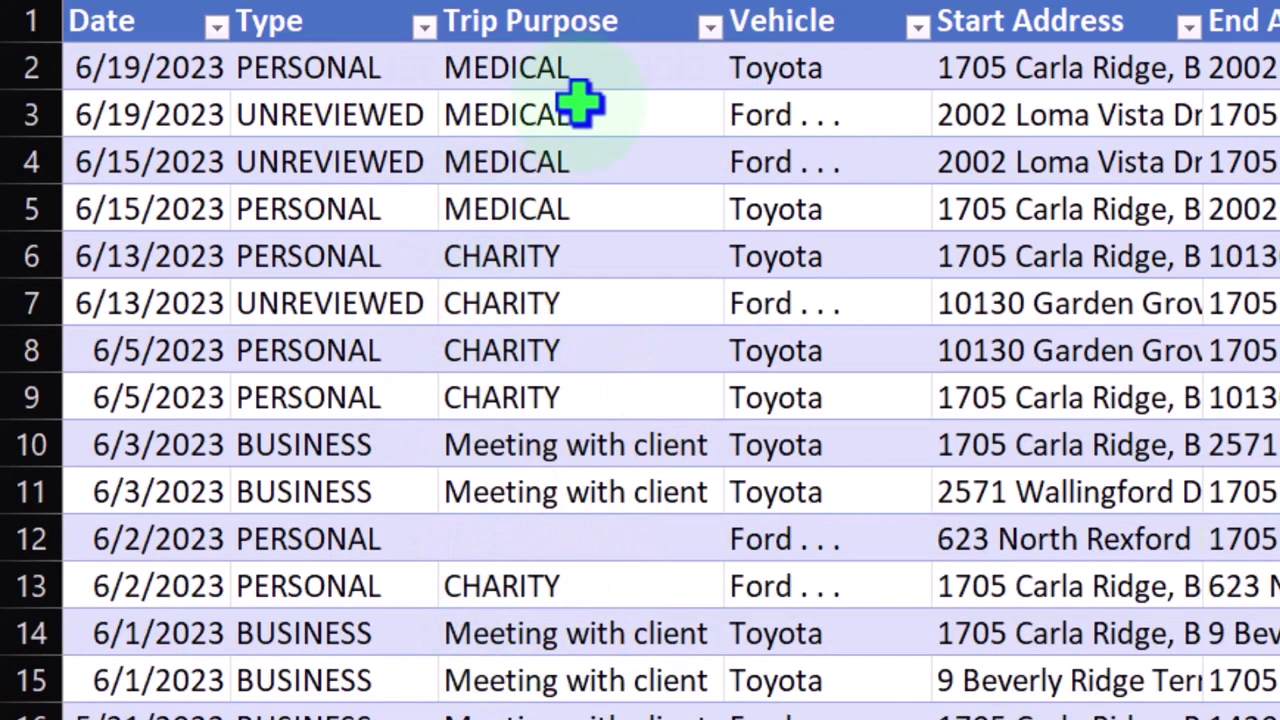
- Restrict Type to BUSINESS only (52.57 miles, 34.43 deduction) and minimize Excel
click(424, 28)
click(130, 428)
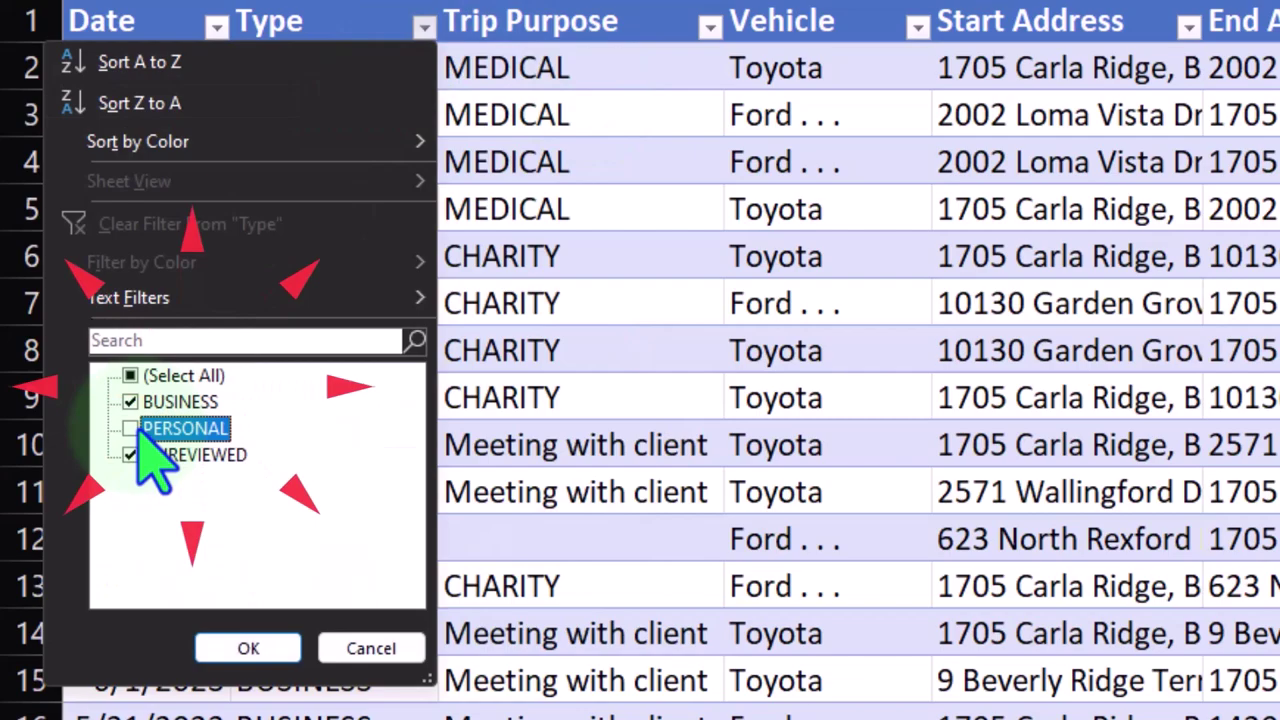
click(130, 455)
click(248, 648)
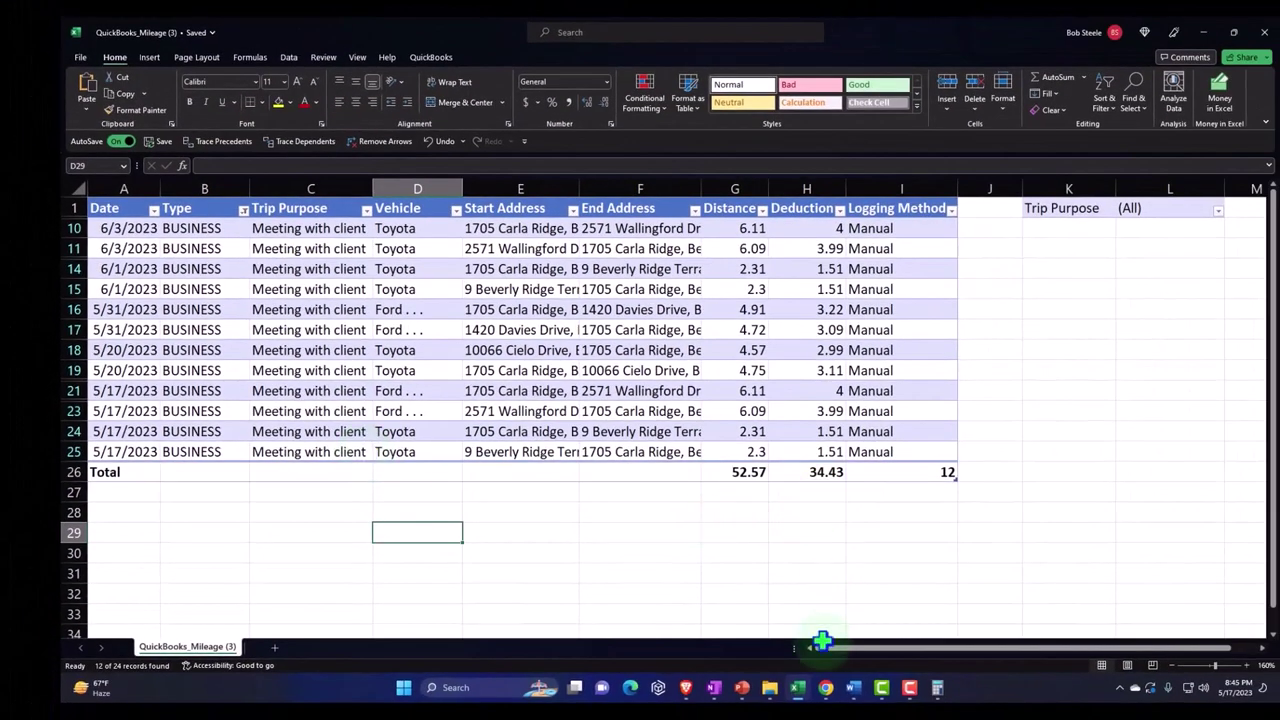
click(798, 688)
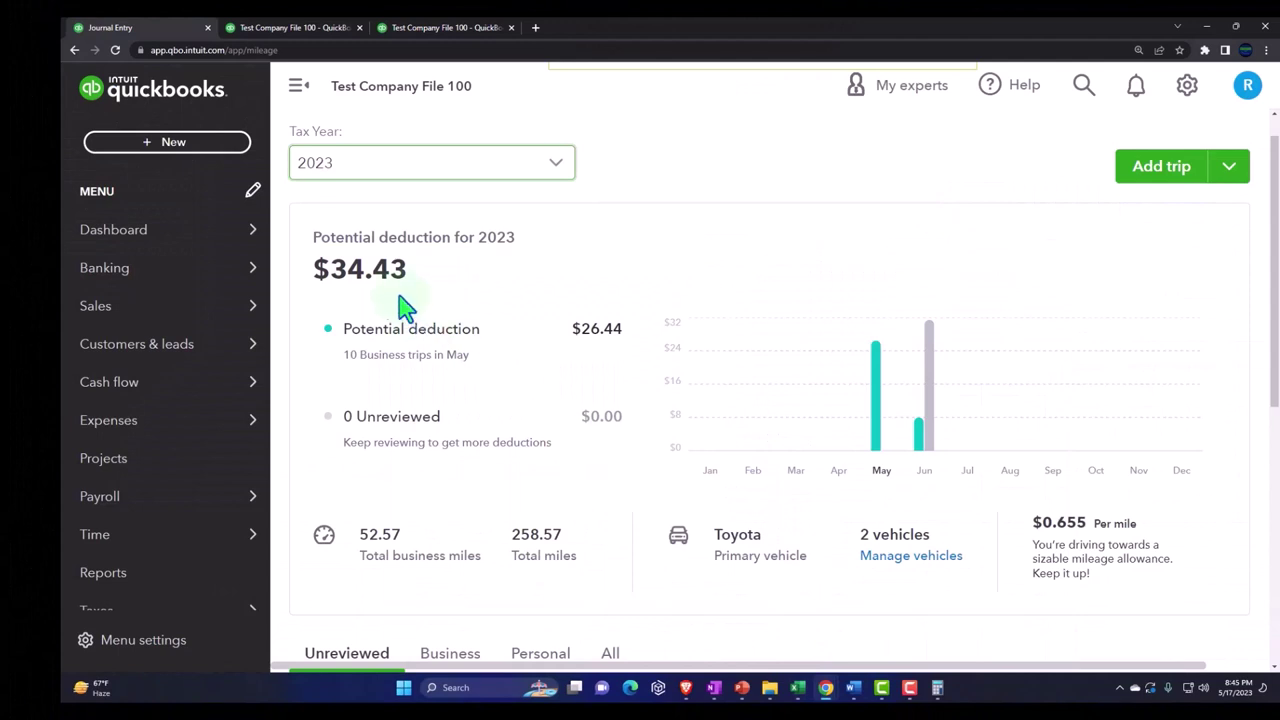